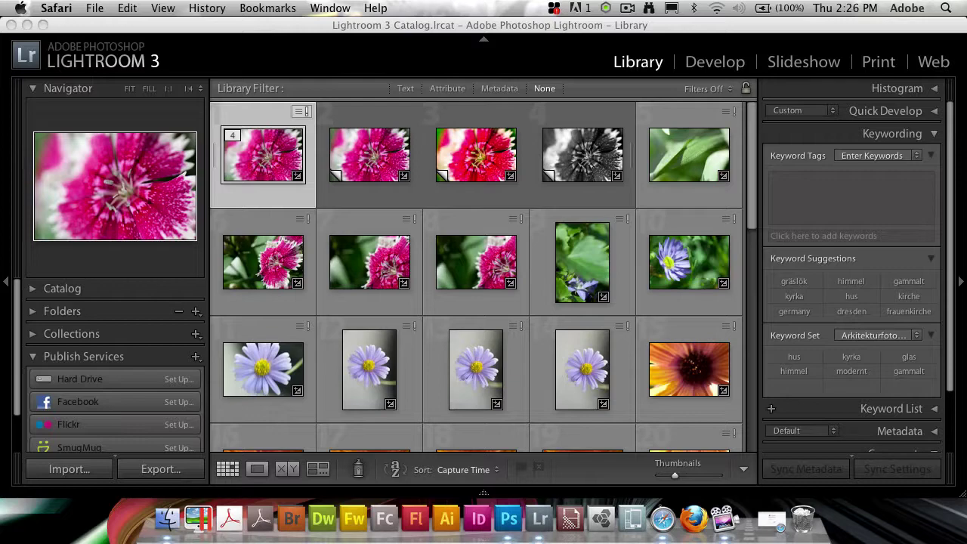
Bring Safari's 'Presets – Lightroom iPad Export Settings' article in front of Lightroom.
key("super+grave")
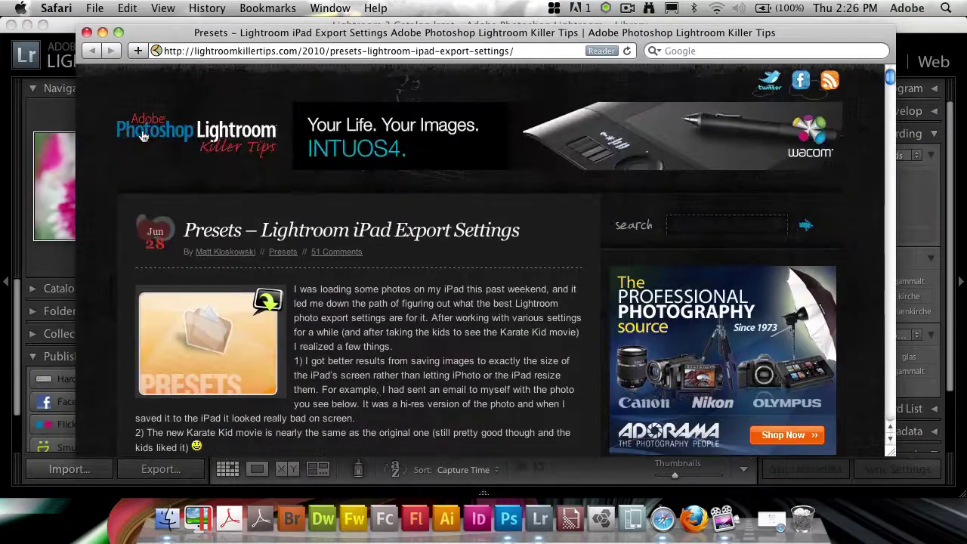
Download the iPad export presets from the Lightroom Killer Tips article.
scroll(351, 323, "down", 2)
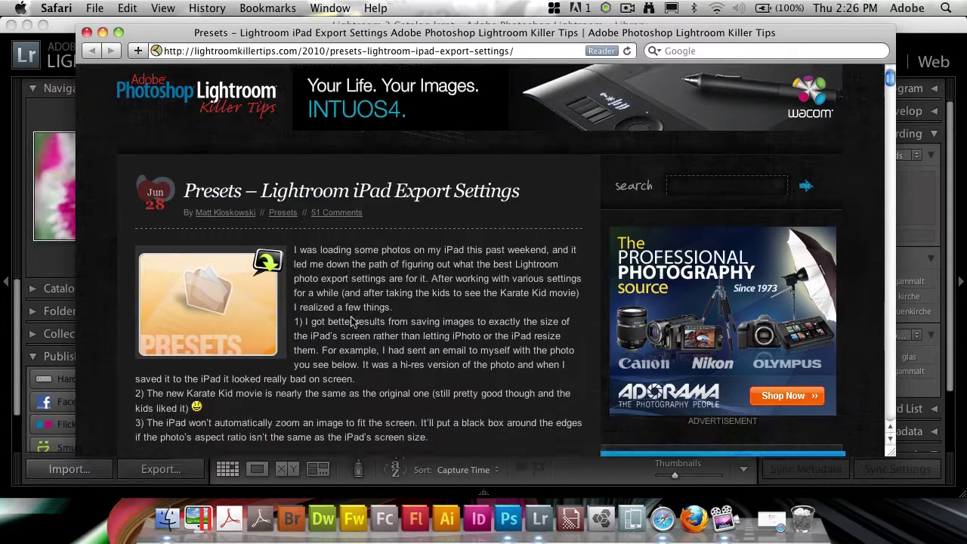
scroll(355, 332, "down", 2)
scroll(320, 222, "down", 1)
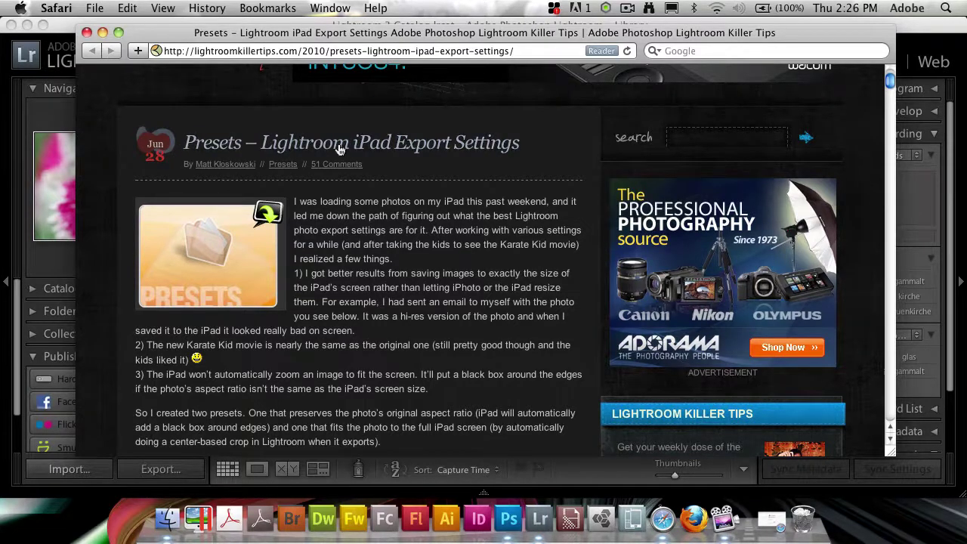
scroll(376, 184, "down", 1)
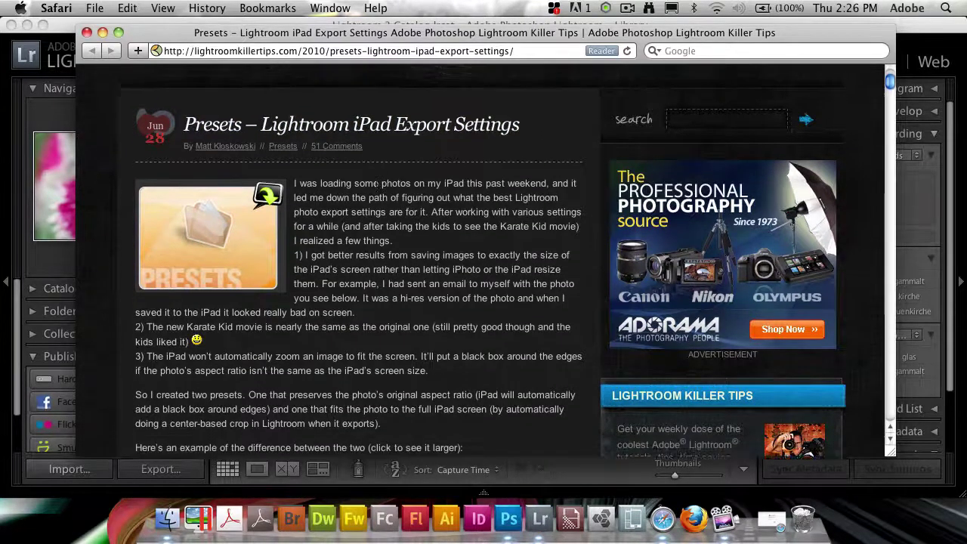
scroll(376, 184, "down", 2)
scroll(377, 185, "down", 2)
scroll(379, 185, "down", 5)
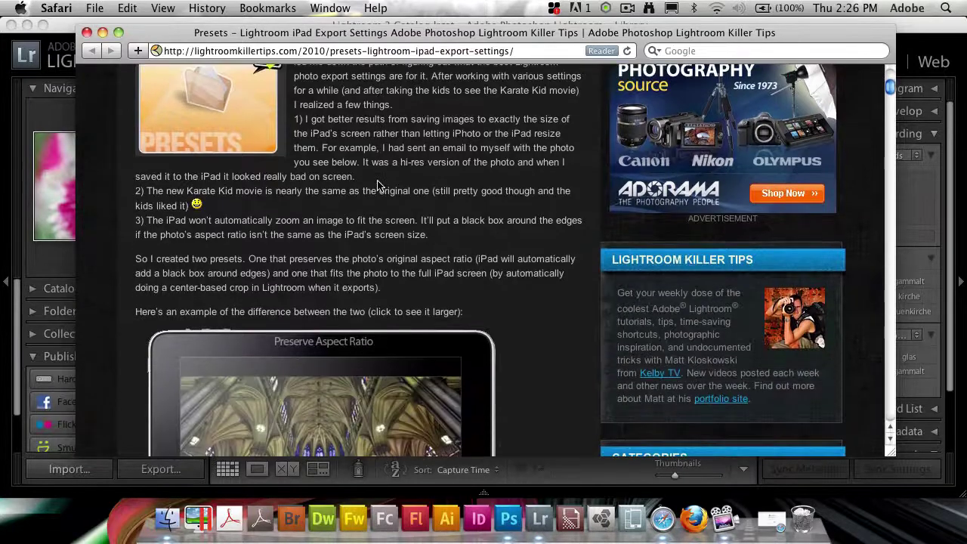
scroll(377, 184, "down", 10)
scroll(378, 184, "down", 10)
scroll(378, 184, "down", 6)
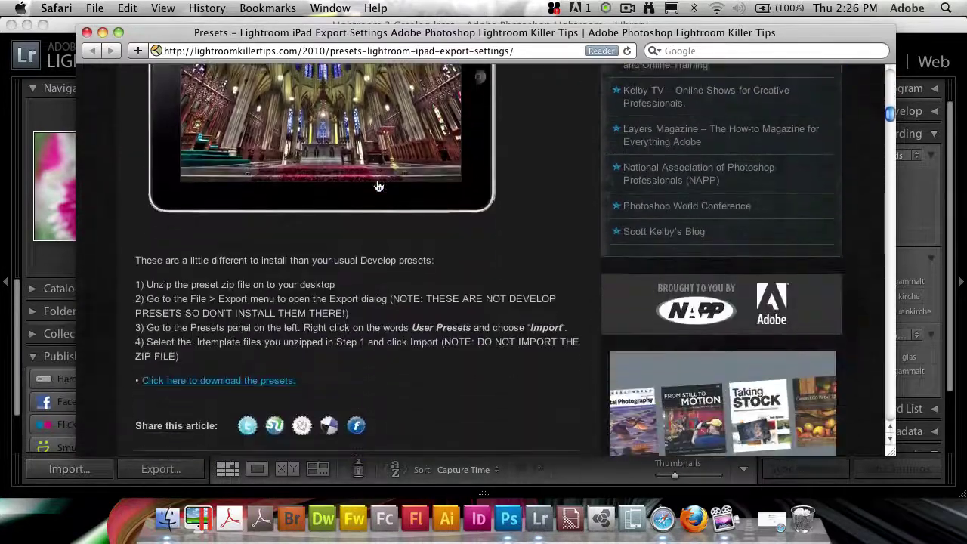
left_click(261, 383)
scroll(317, 302, "up", 2)
scroll(324, 297, "up", 5)
scroll(252, 144, "up", 3)
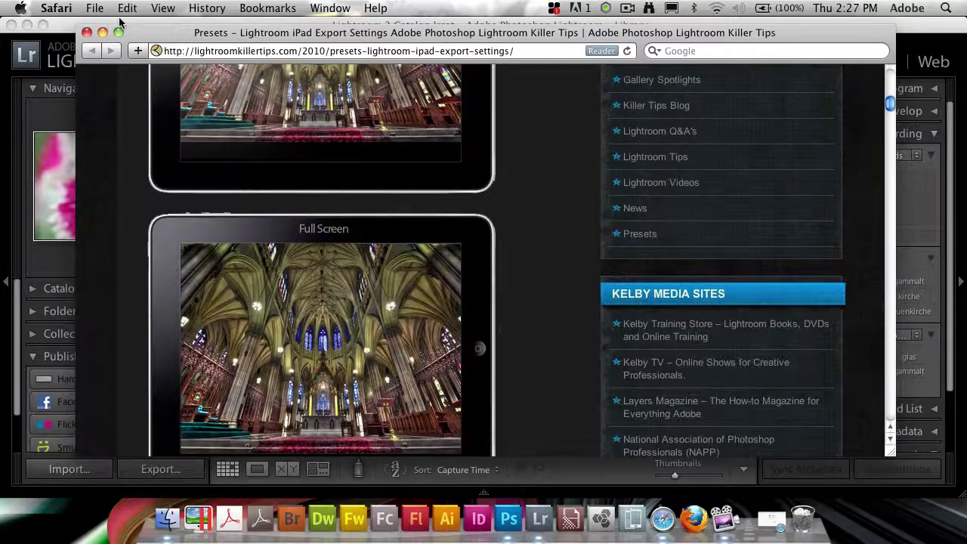
Minimize Safari and bring up a smaller Finder window over Lightroom.
left_click(102, 32)
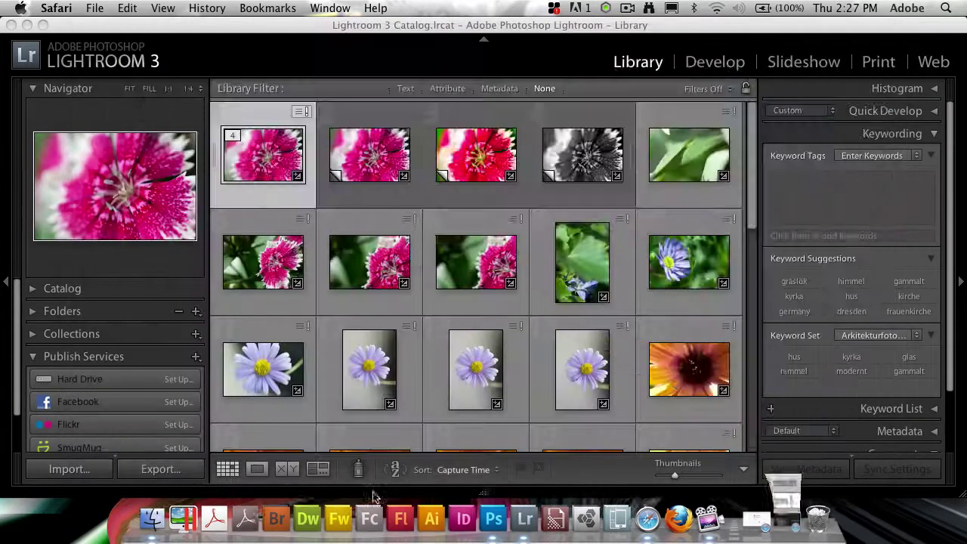
left_click(155, 513)
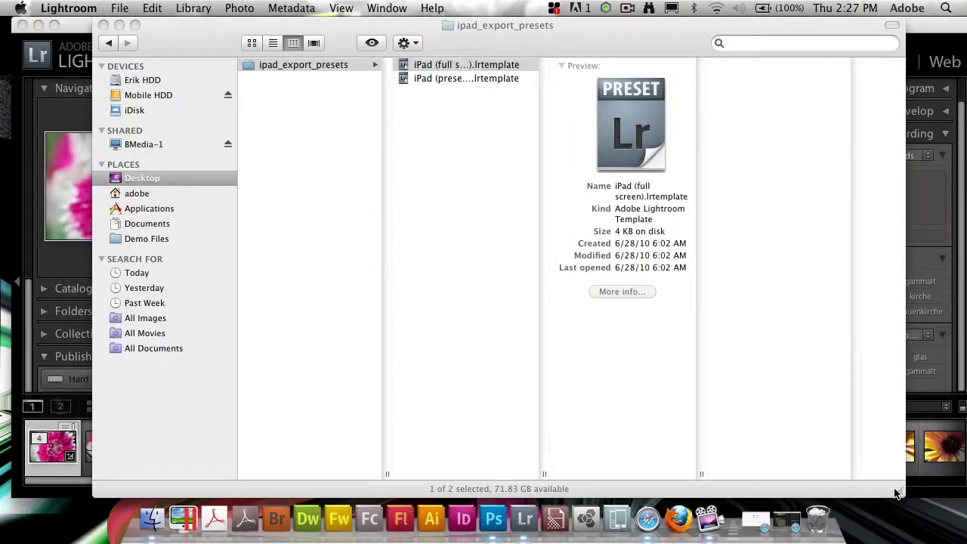
left_click_drag(891, 485, 743, 351)
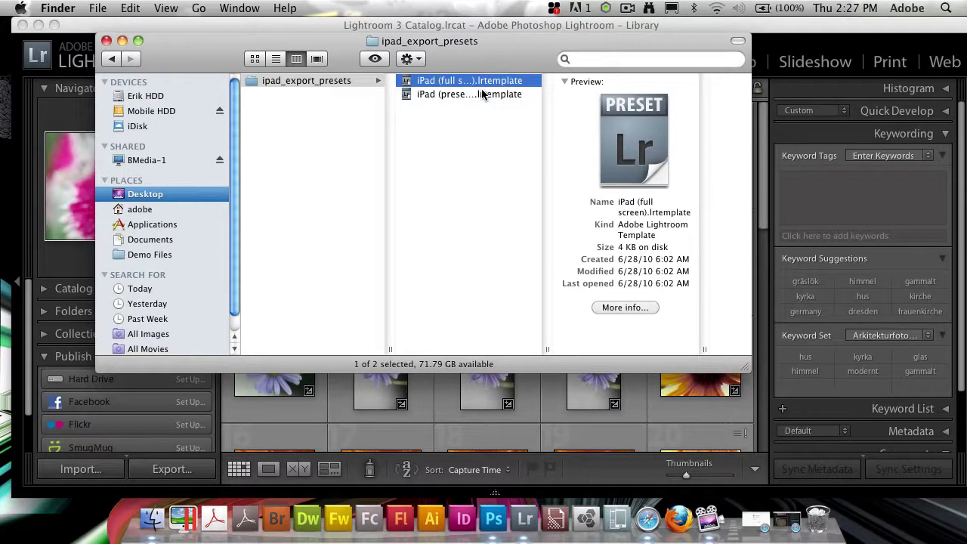
Drag both iPad .lrtemplate files from ipad_export_presets onto Lightroom's Dock icon.
left_click(481, 93)
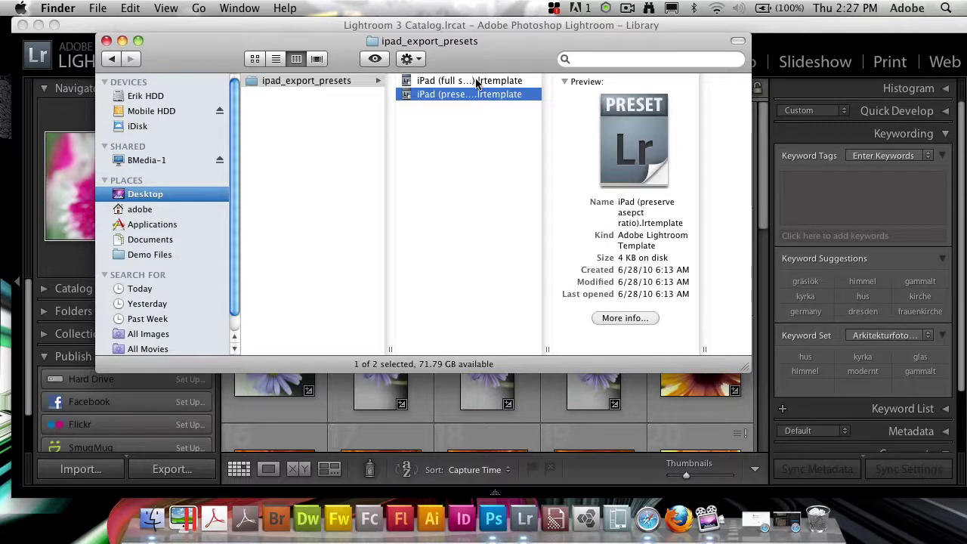
left_click(480, 80, "shift")
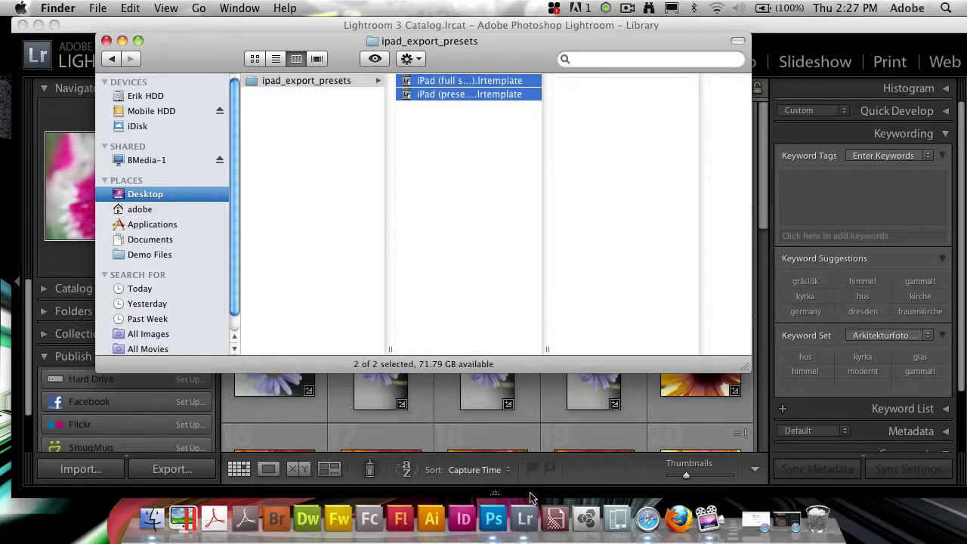
mouse_move(453, 93)
left_mouse_down()
mouse_move(492, 114)
mouse_move(423, 85)
mouse_move(523, 502)
left_mouse_up()
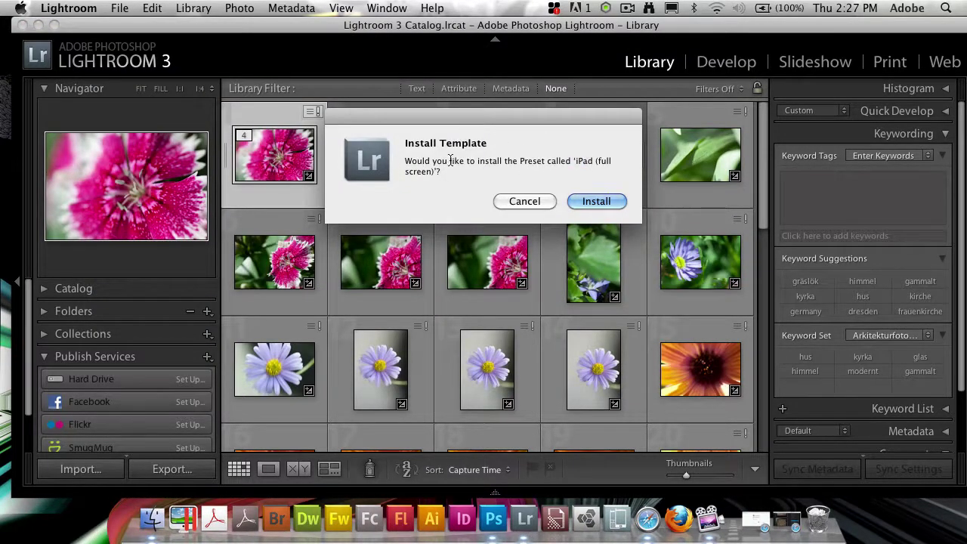
Install the iPad (full screen) and iPad (preserve aspect ratio) presets.
left_click(577, 200)
left_click(579, 204)
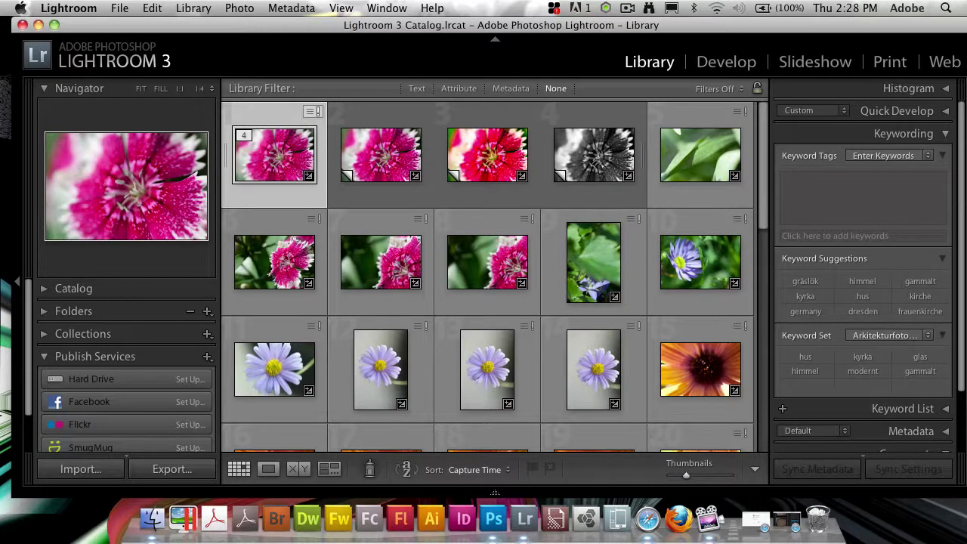
mouse_move(487, 368)
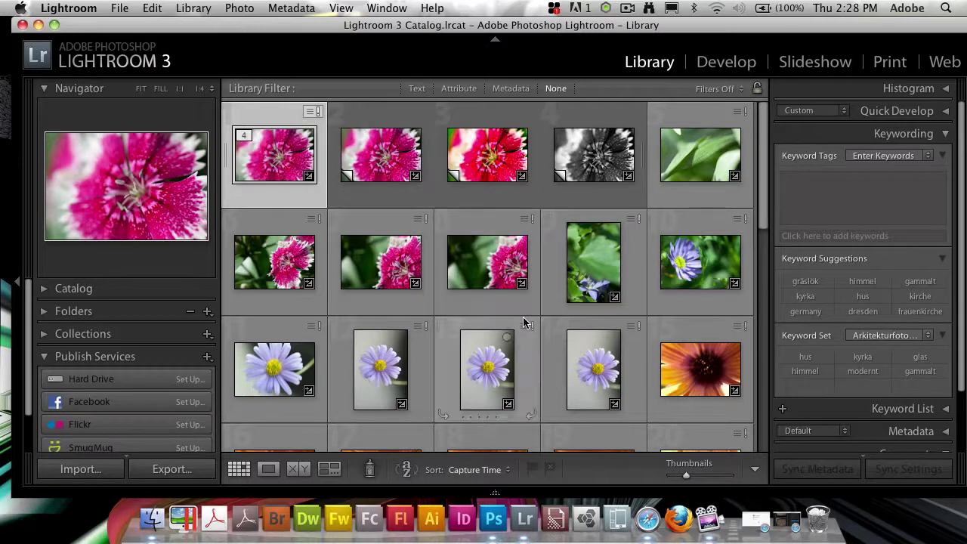
Select photos 1 through 8 and open the Export dialog for them.
left_click(487, 260, "shift")
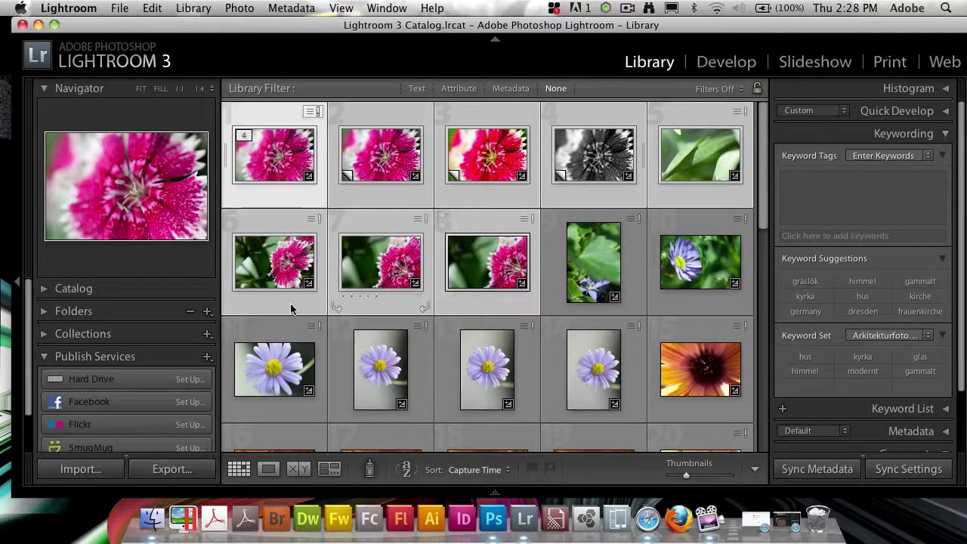
left_click(113, 9)
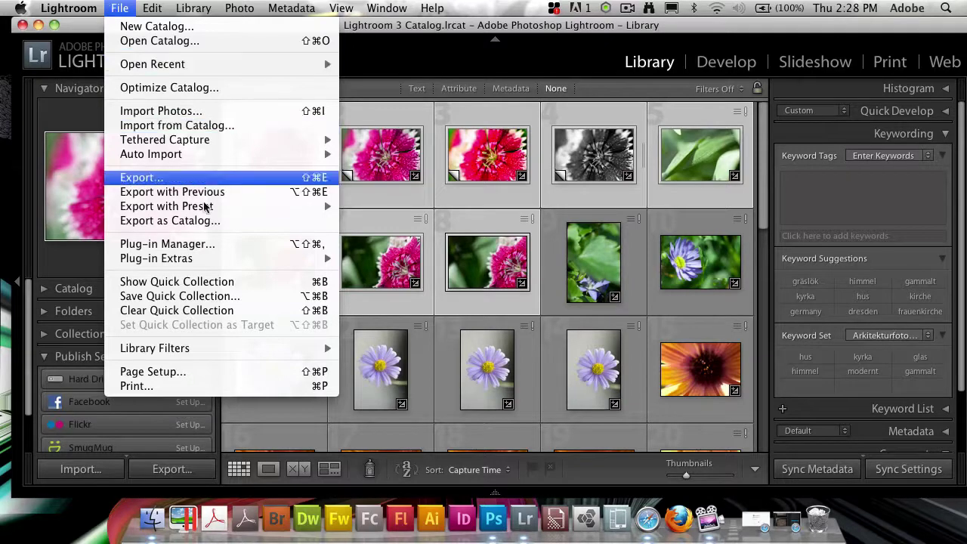
left_click(213, 176)
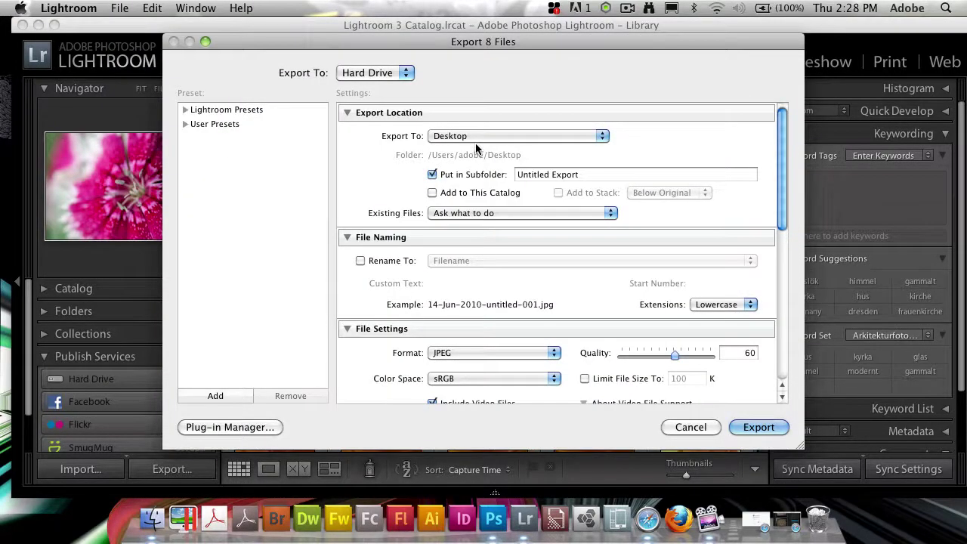
left_click(511, 136)
left_click(398, 135)
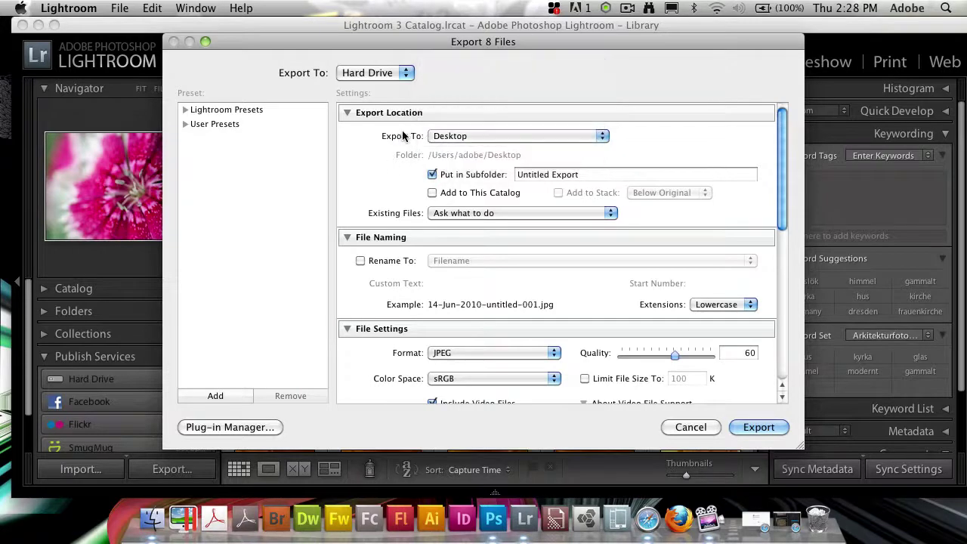
Load the iPad (full screen) user preset, keeping export to a specific folder.
left_click(184, 124)
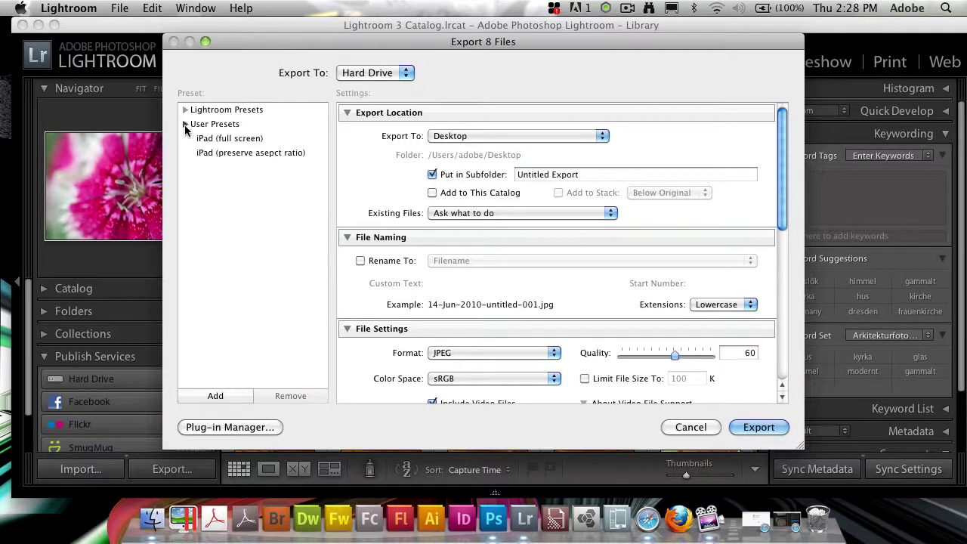
left_click(226, 139)
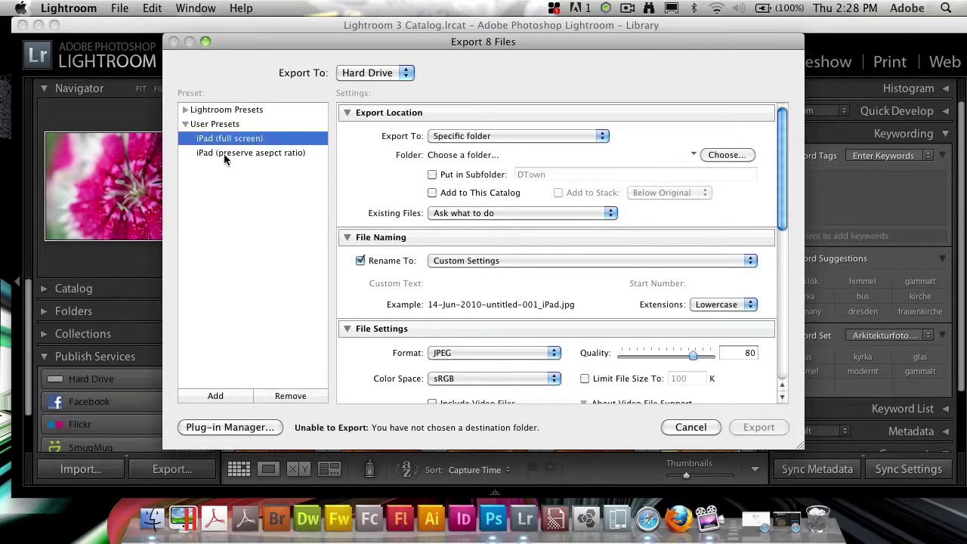
left_click(225, 154)
left_click(233, 139)
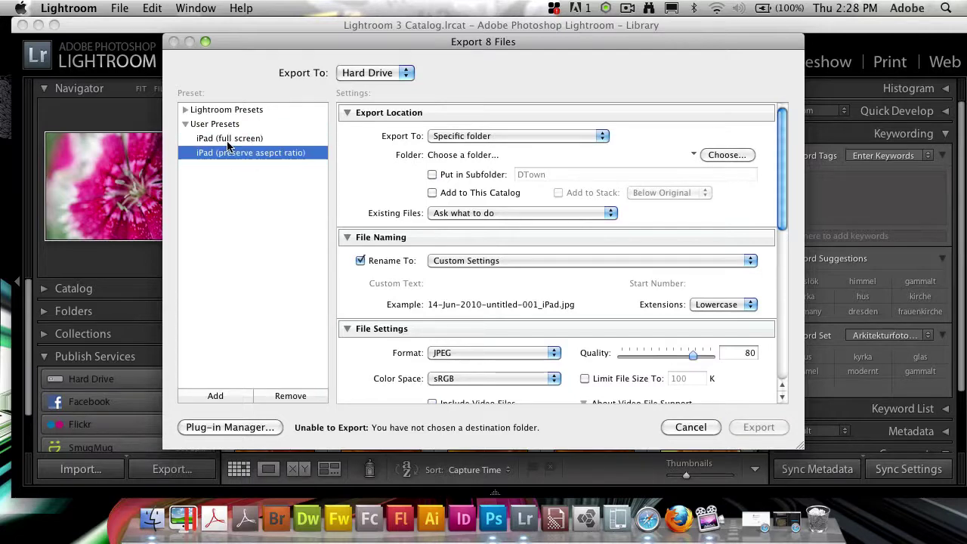
left_click(231, 139)
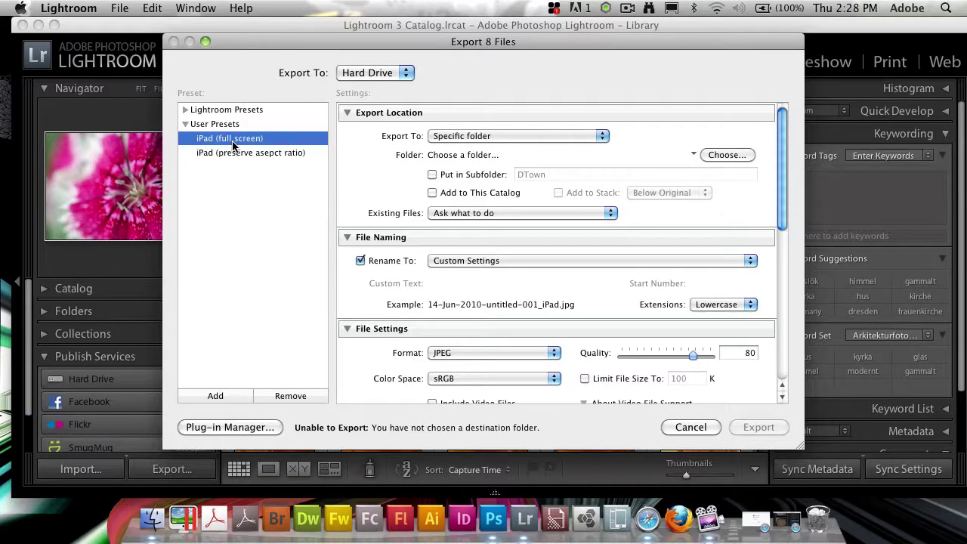
left_click(542, 135)
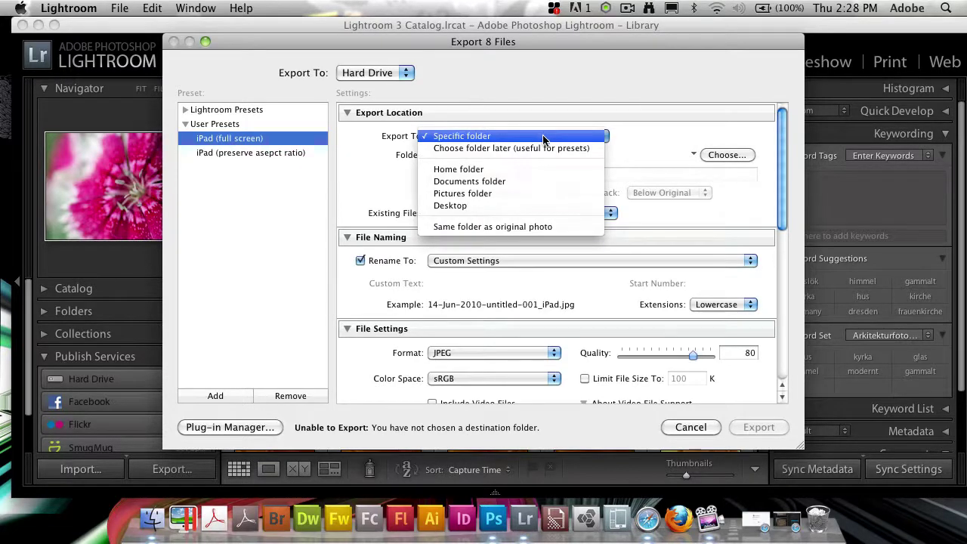
left_click(530, 143)
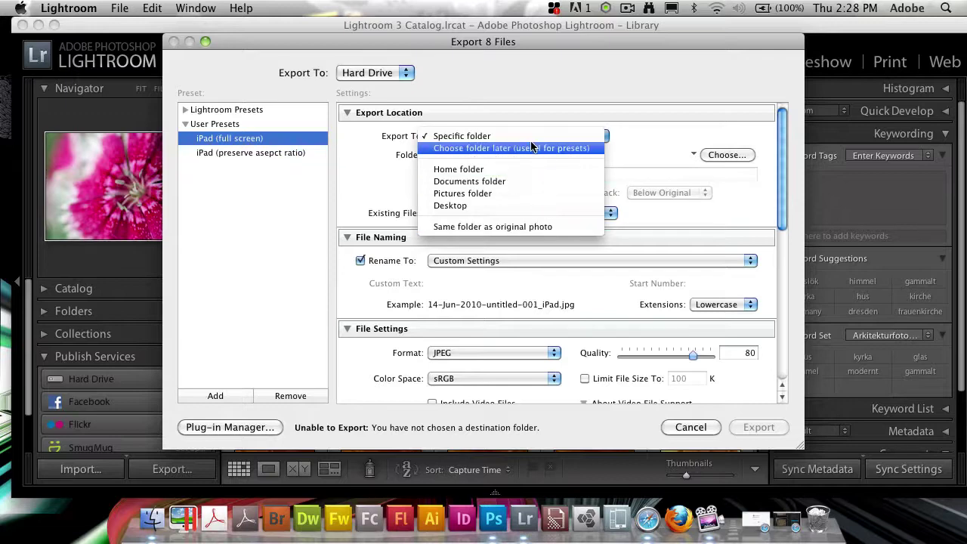
left_click(498, 136)
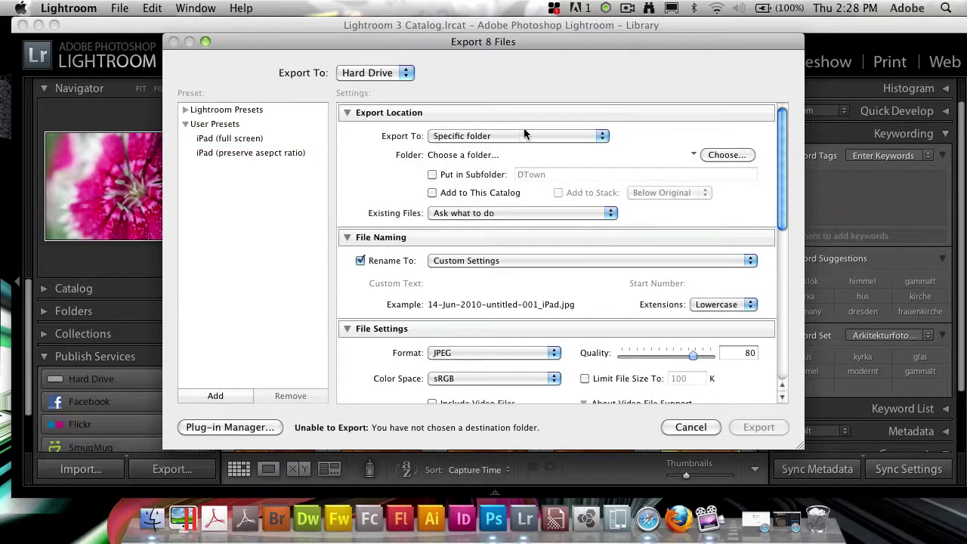
Create a 'natur' folder on the Desktop and set it as export destination.
left_click(704, 154)
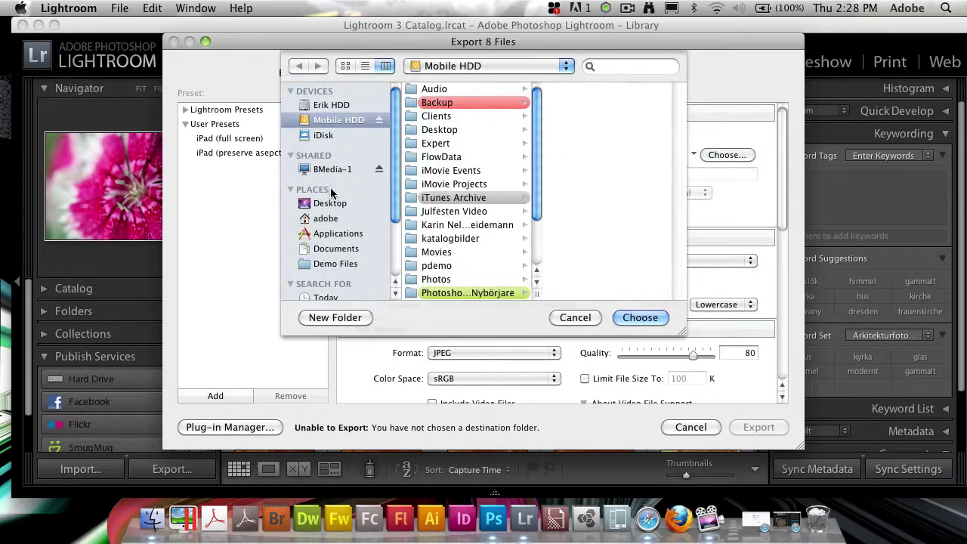
left_click(330, 202)
left_click(326, 317)
type("n")
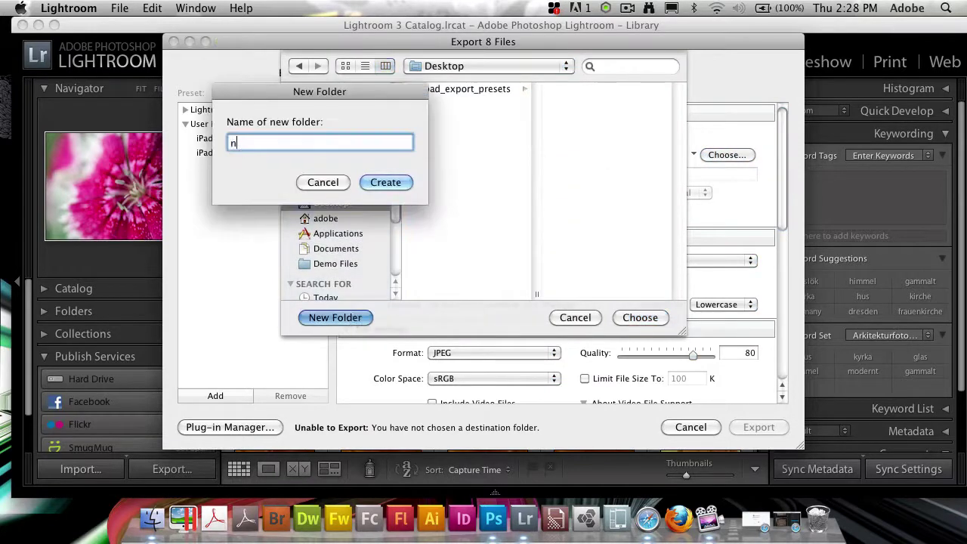
type("atur")
key("Return")
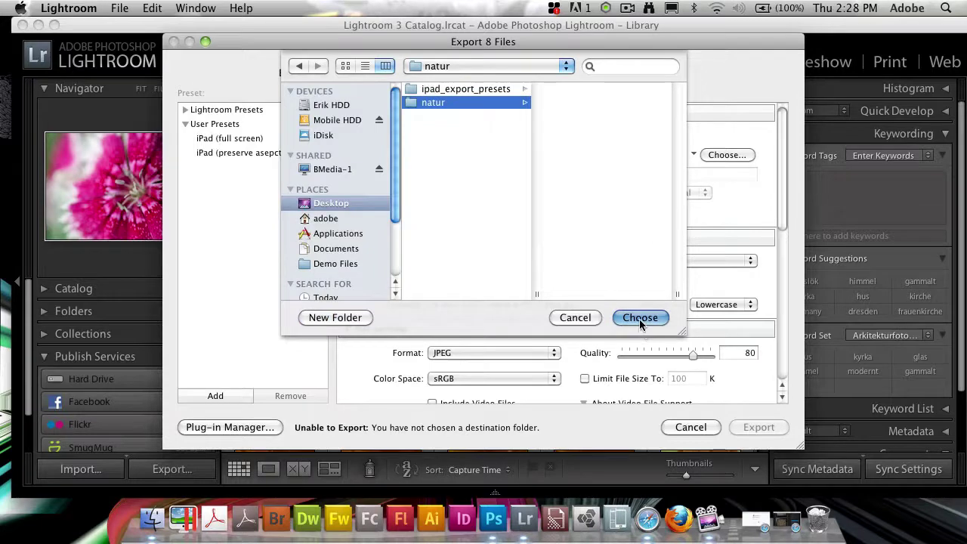
left_click(639, 318)
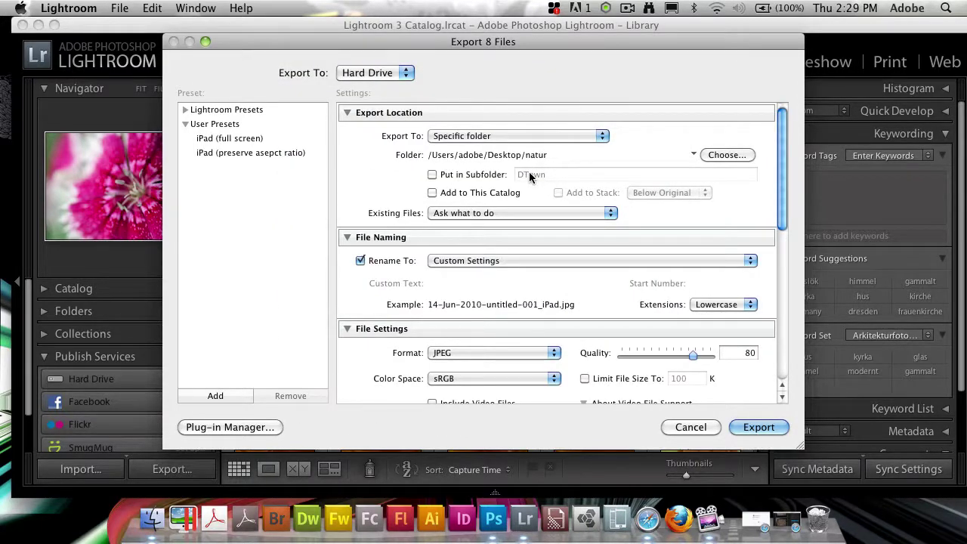
Change the export destination to the Desktop folder itself.
left_click(694, 154)
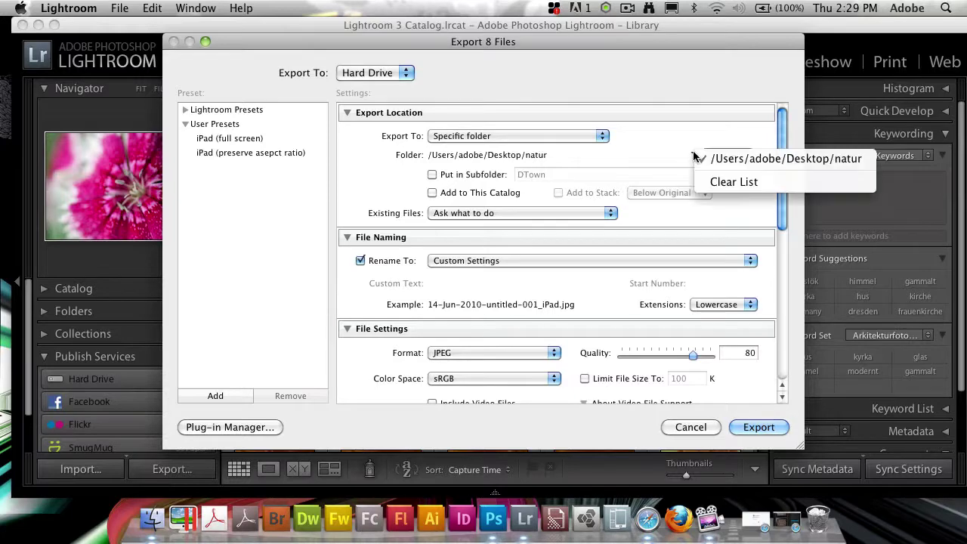
left_click(420, 66)
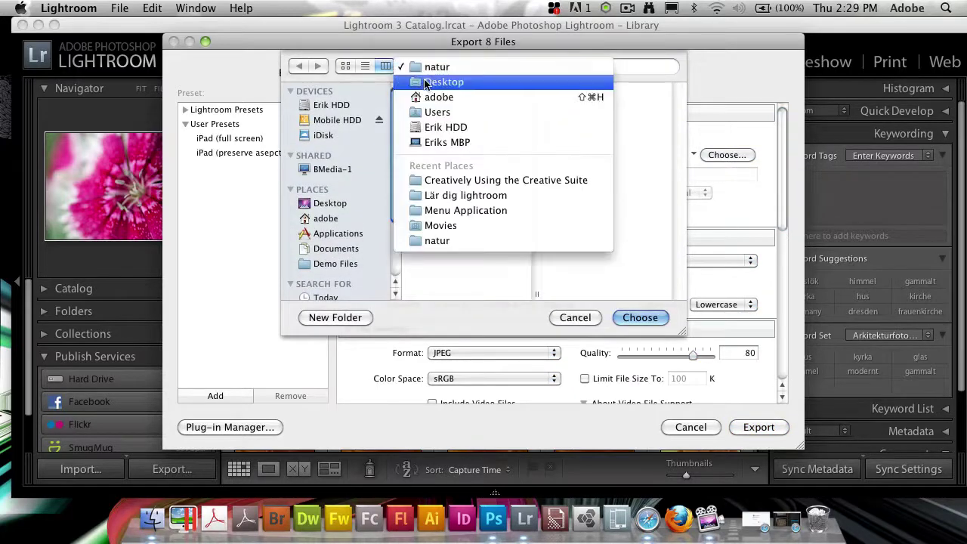
left_click(444, 80)
left_click(638, 317)
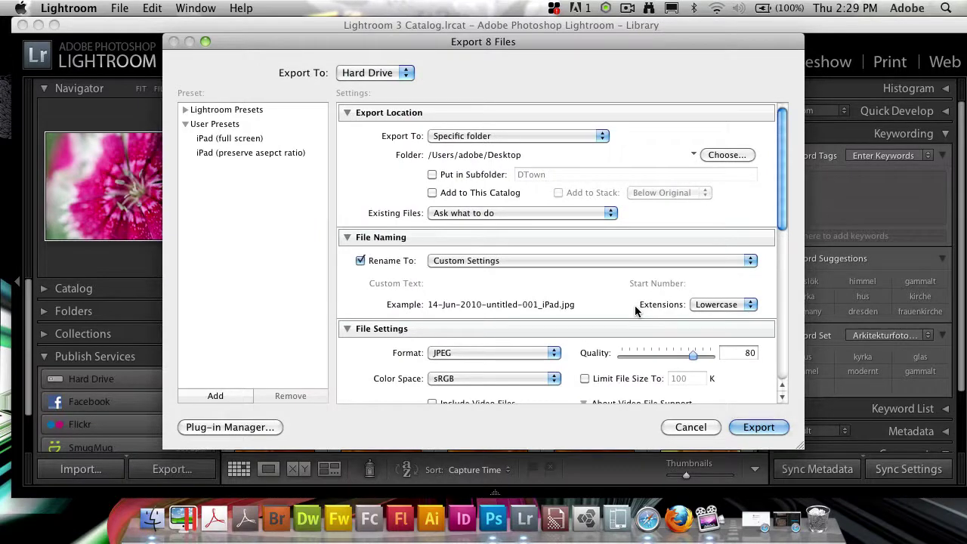
Make a new Desktop folder 'iPad' the export destination, with subfolder export enabled.
left_click(743, 155)
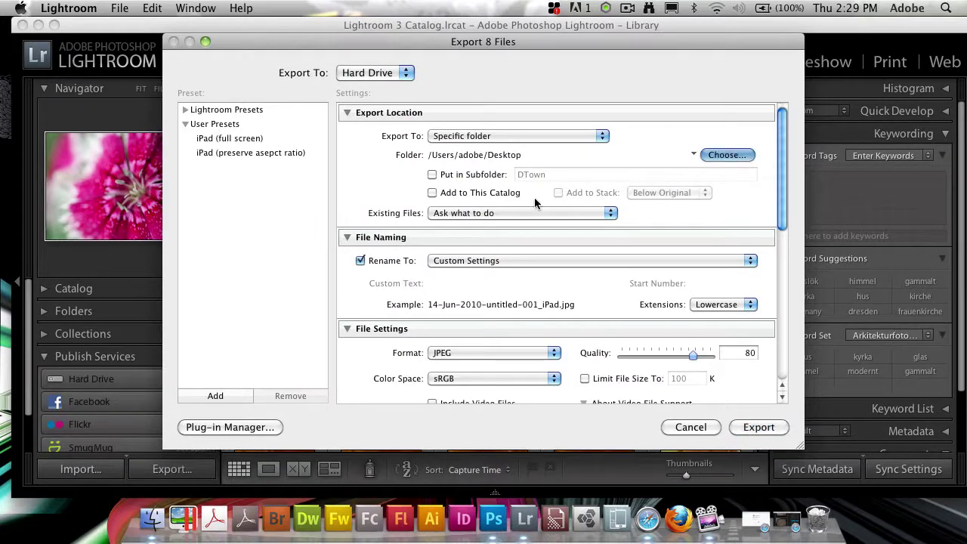
left_click(722, 155)
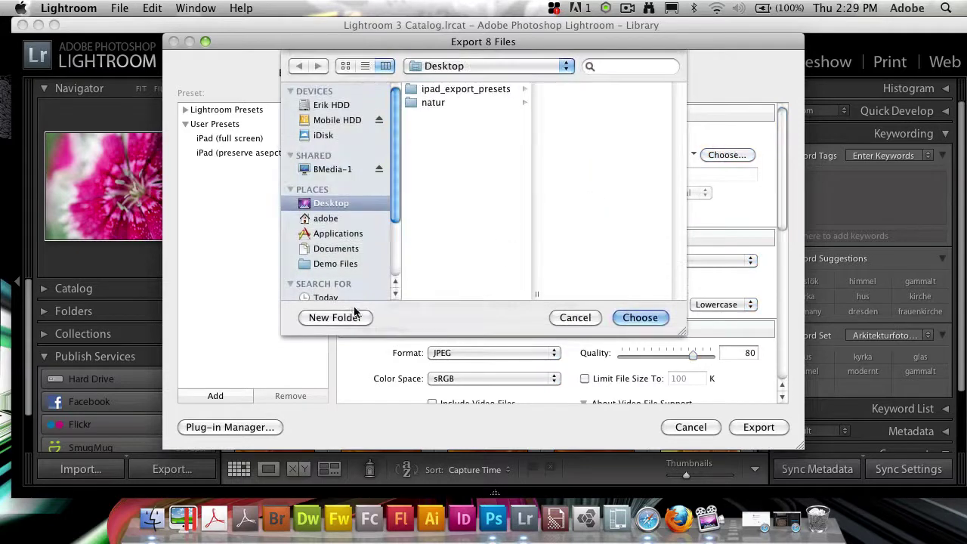
left_click(345, 317)
type("iPad")
key("Return")
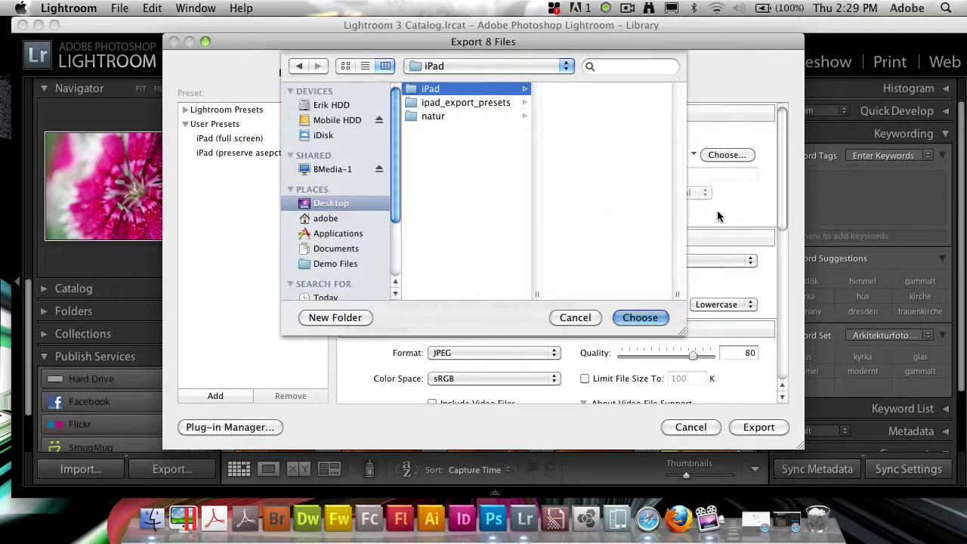
key("Return")
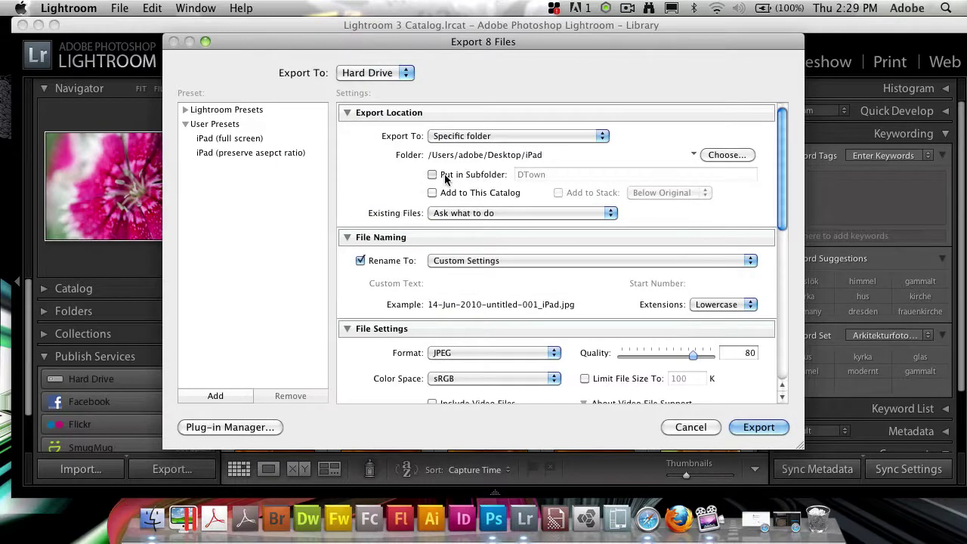
left_click(442, 176)
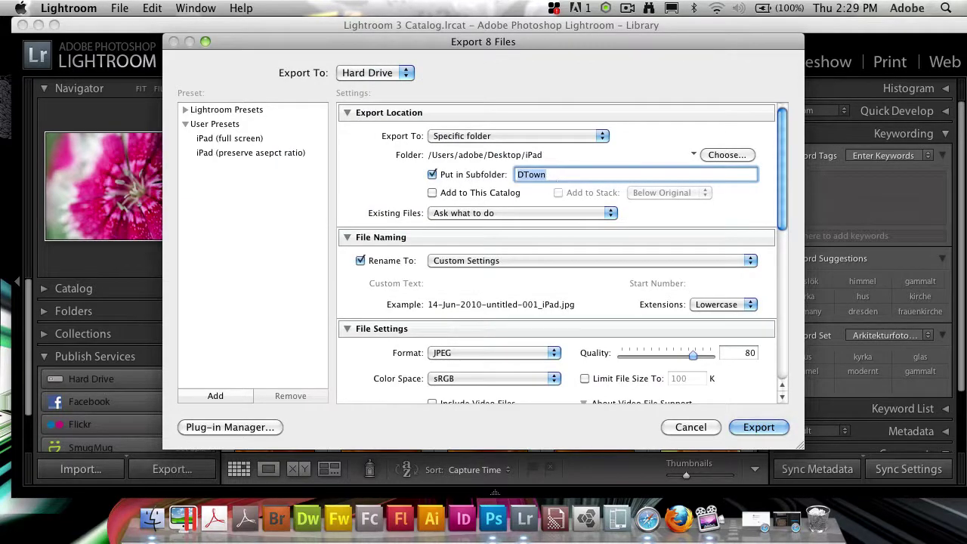
Rename the export subfolder from DTown to Blommor.
key("BackSpace")
type("Natur")
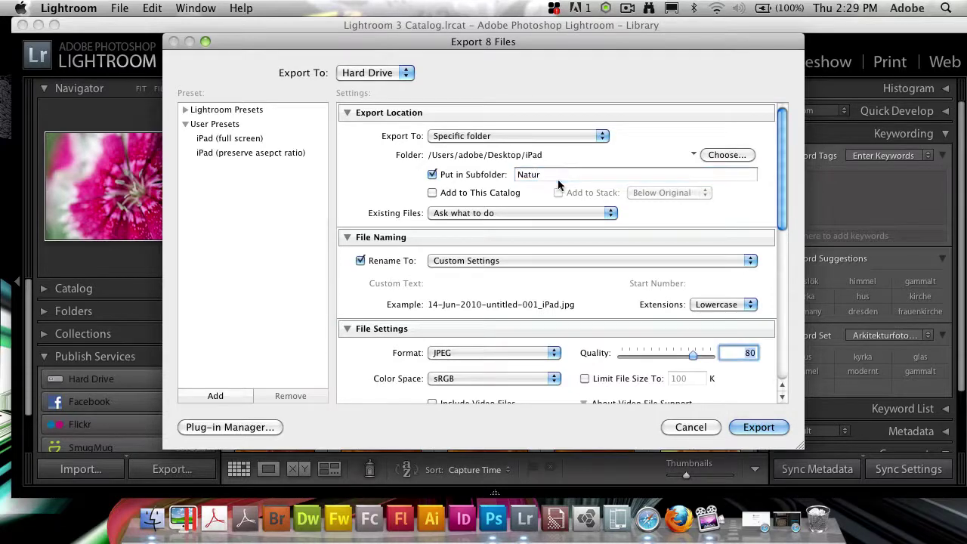
type("Blomm")
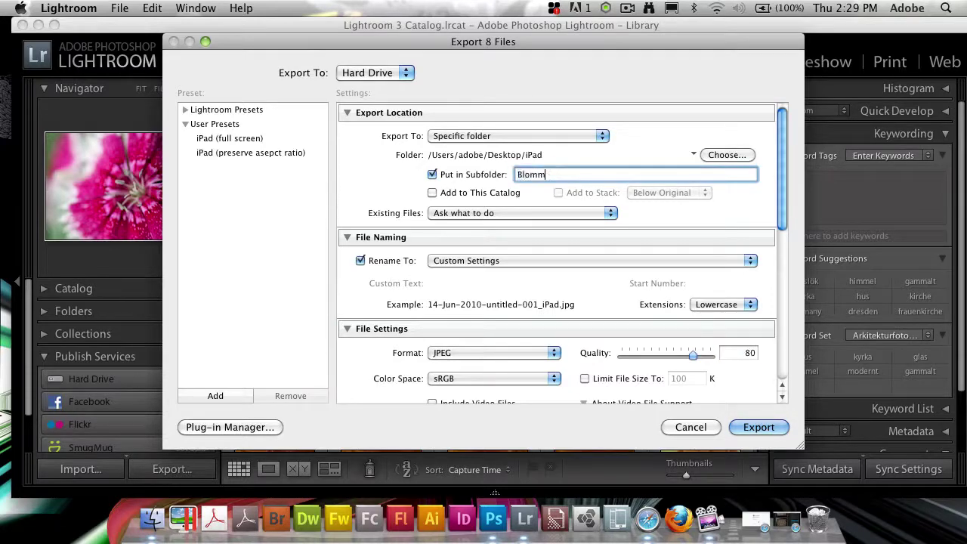
type("or")
key("Tab")
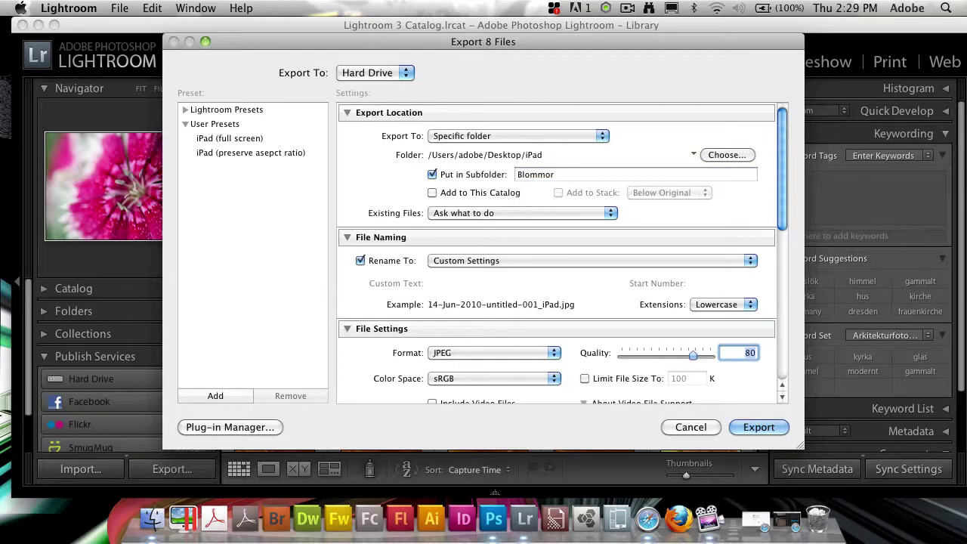
scroll(534, 256, "down", 1)
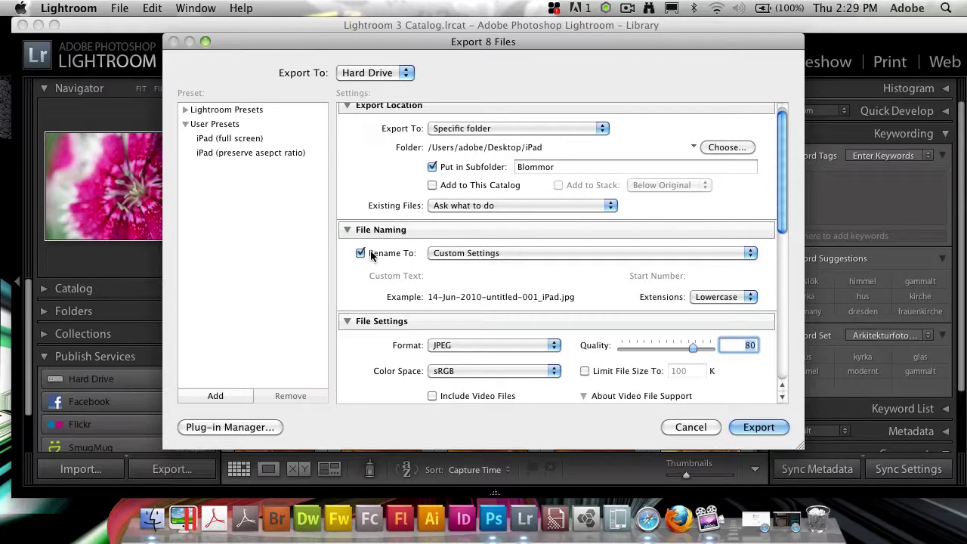
scroll(355, 259, "down", 1)
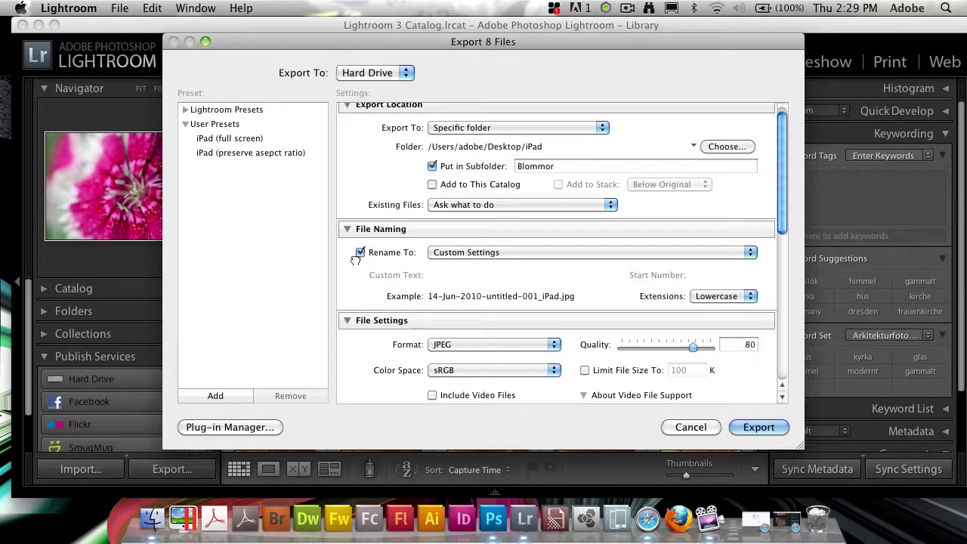
scroll(501, 253, "down", 1)
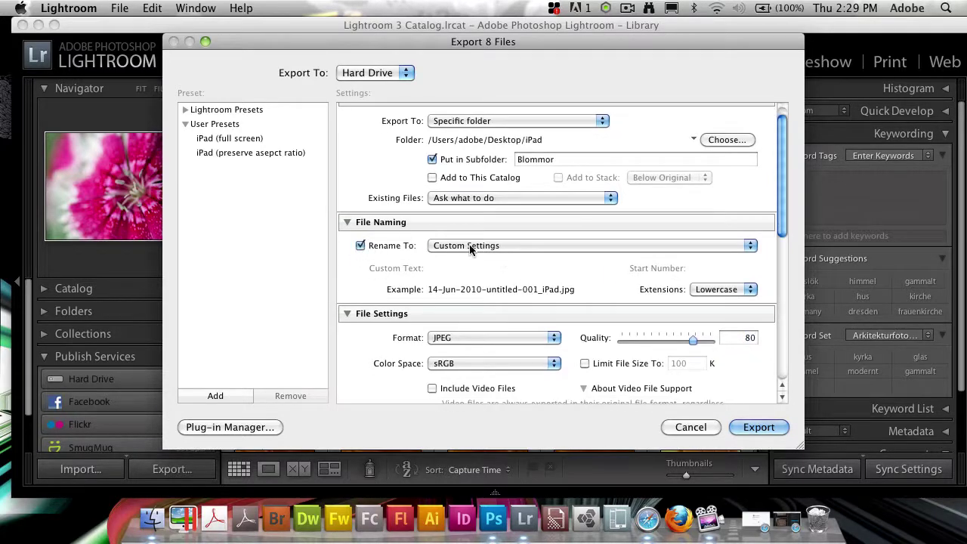
Keep Custom Settings file naming and export the 8 photos as JPEGs.
left_click(523, 245)
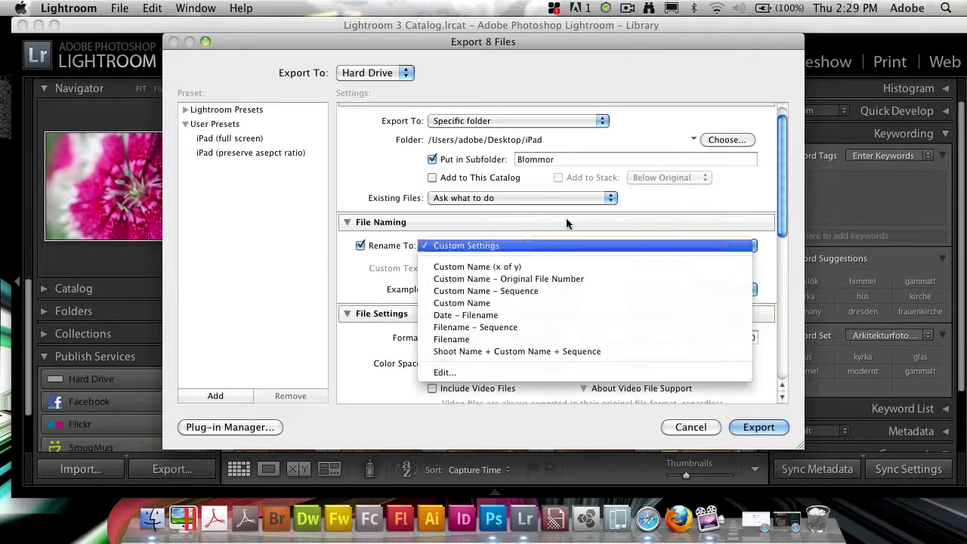
left_click(358, 303)
left_click(523, 246)
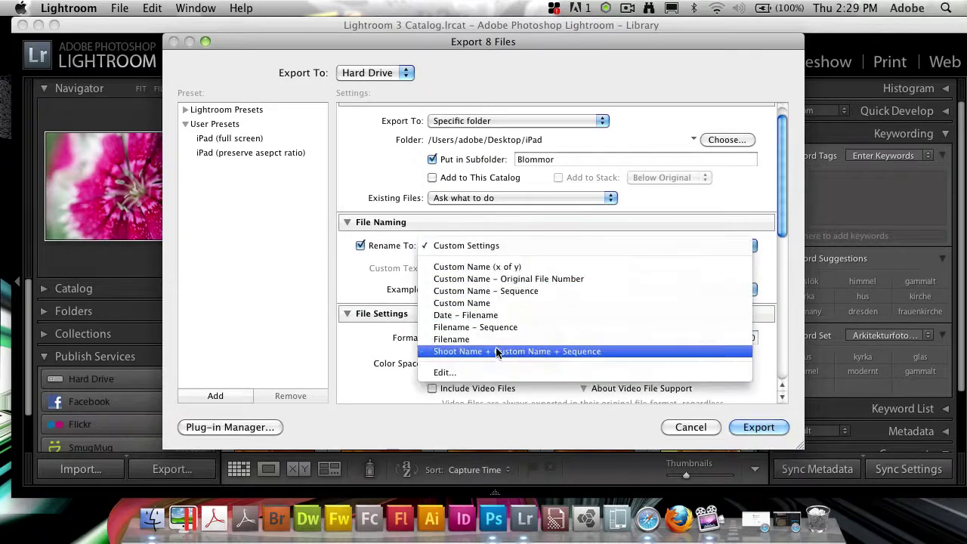
left_click(445, 191)
scroll(476, 173, "down", 1)
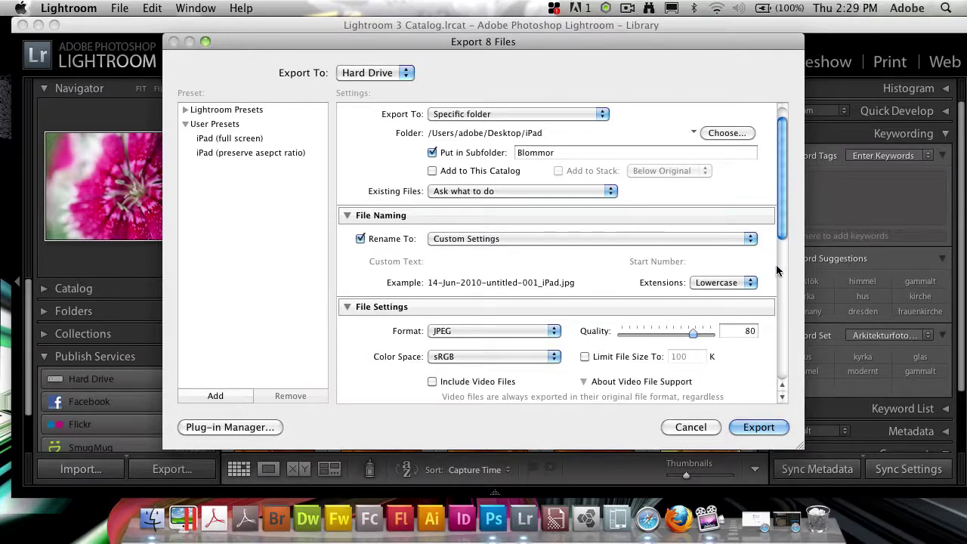
left_click(752, 427)
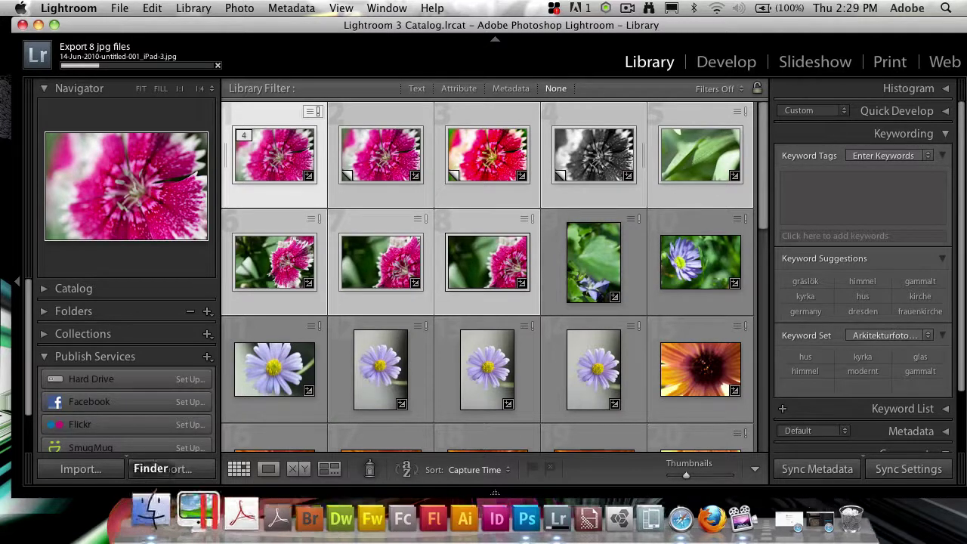
Open iPad/Blommor in a Desktop Finder window and Quick Look an exported JPEG.
left_click(137, 515)
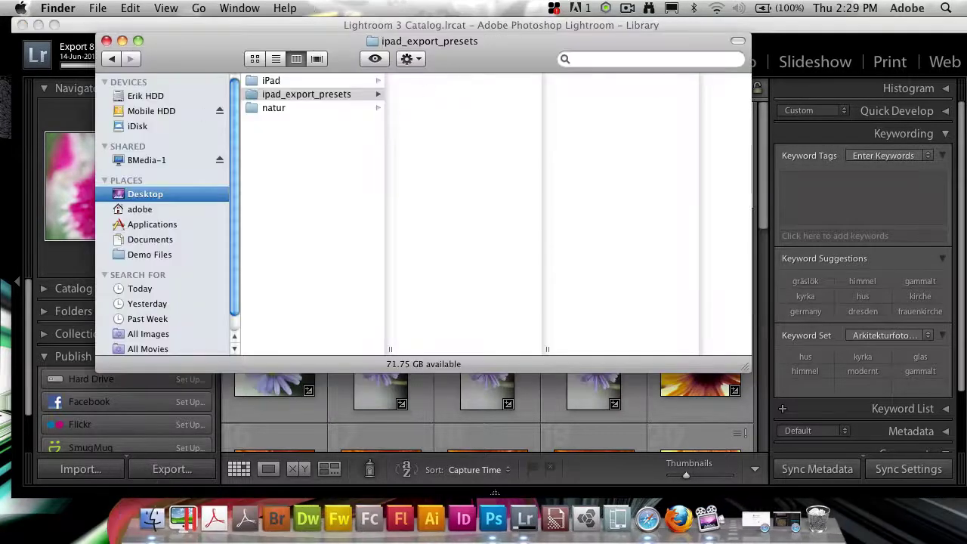
left_click(363, 213)
left_click(325, 81)
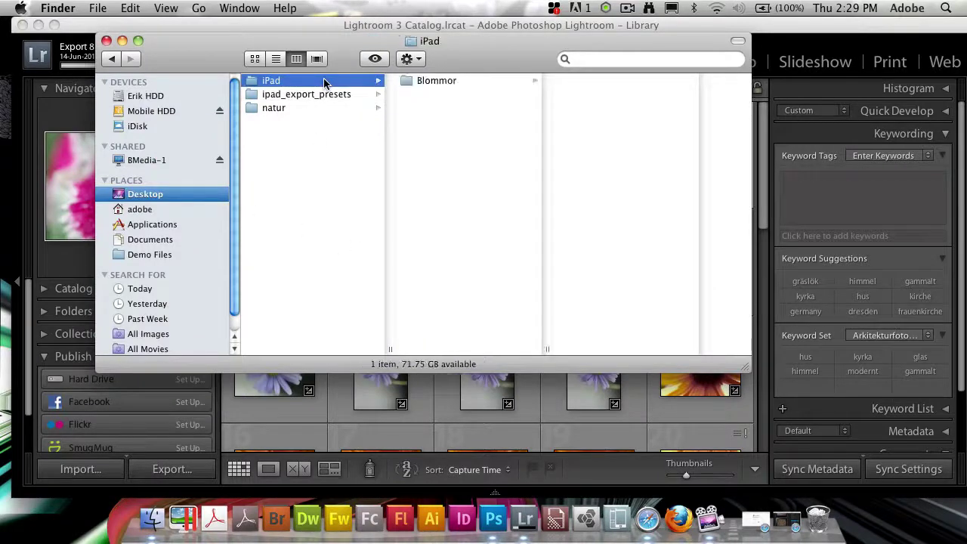
key("Right")
key("Right")
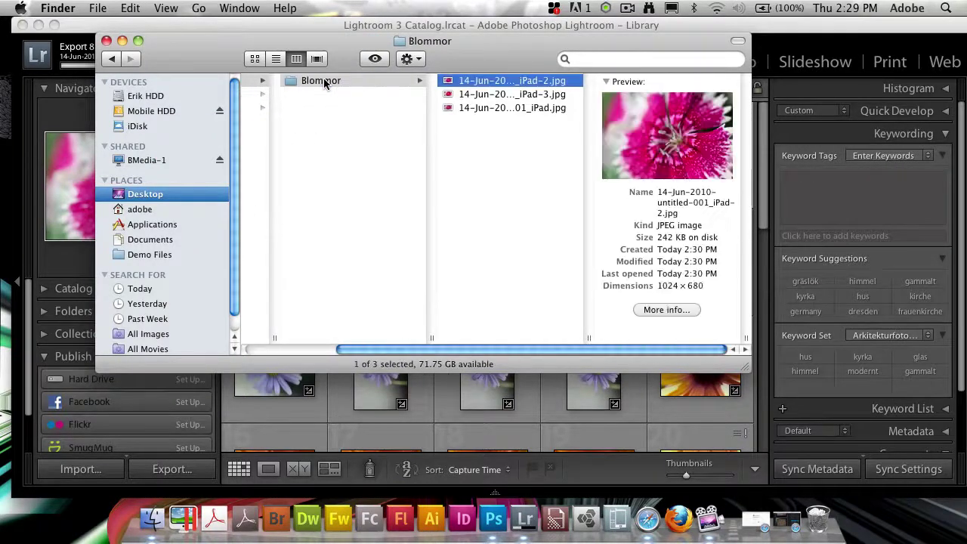
key("space")
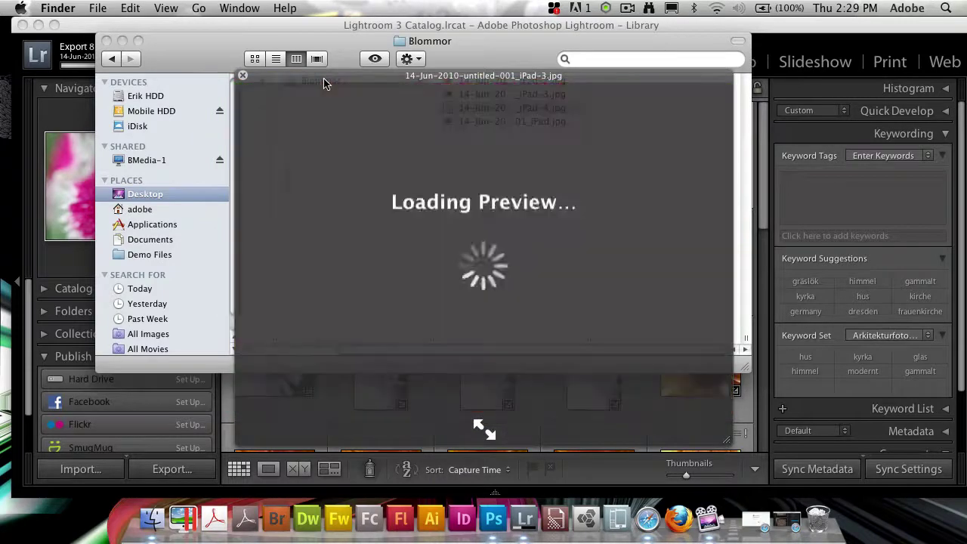
key("space")
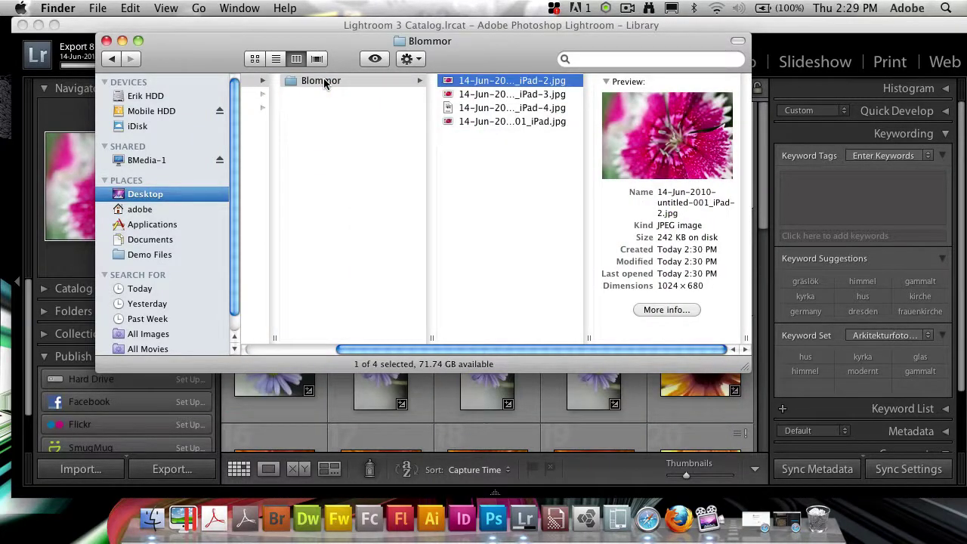
Step through the exported iPad JPEGs, then return to the Desktop folders.
key("Down")
key("Down")
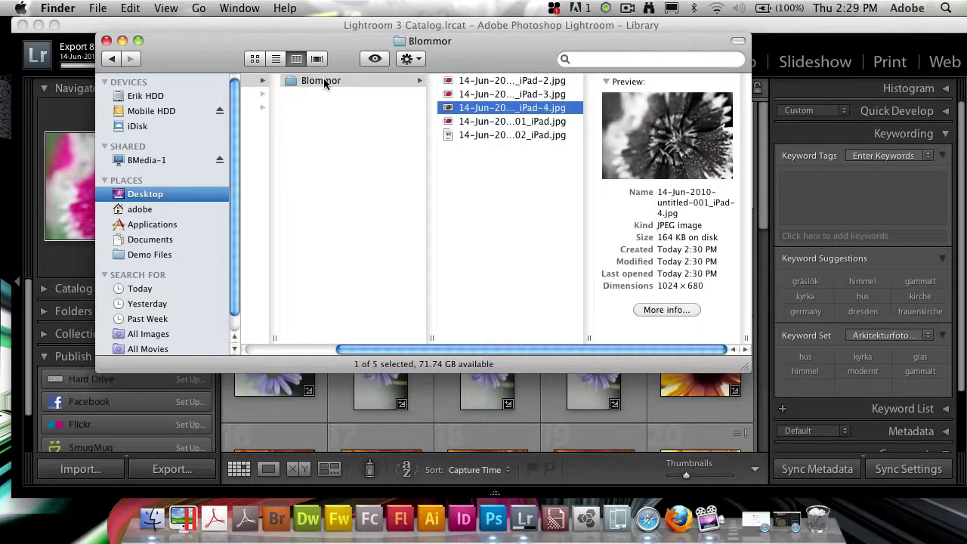
key("Down")
key("Up")
key("Up")
key("Up")
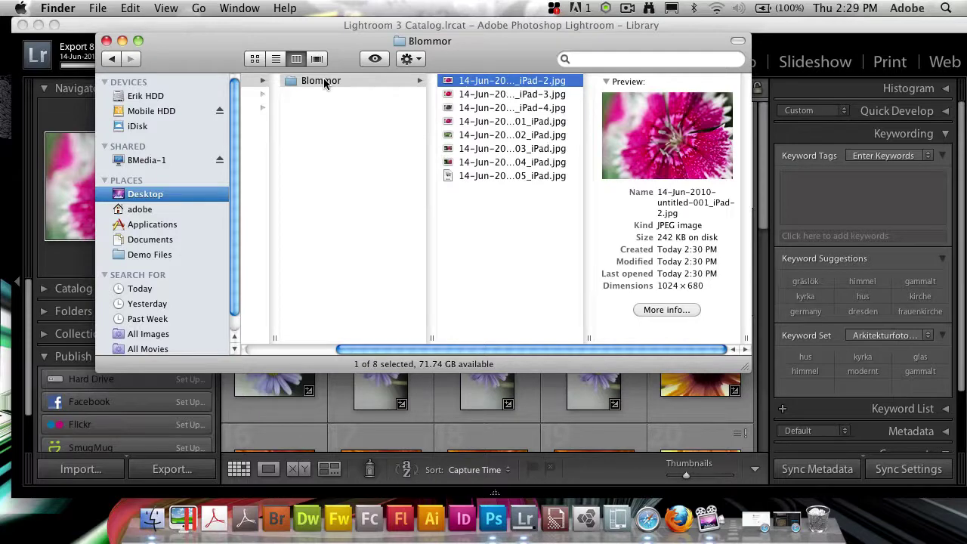
key("Down")
key("Down")
key("Down")
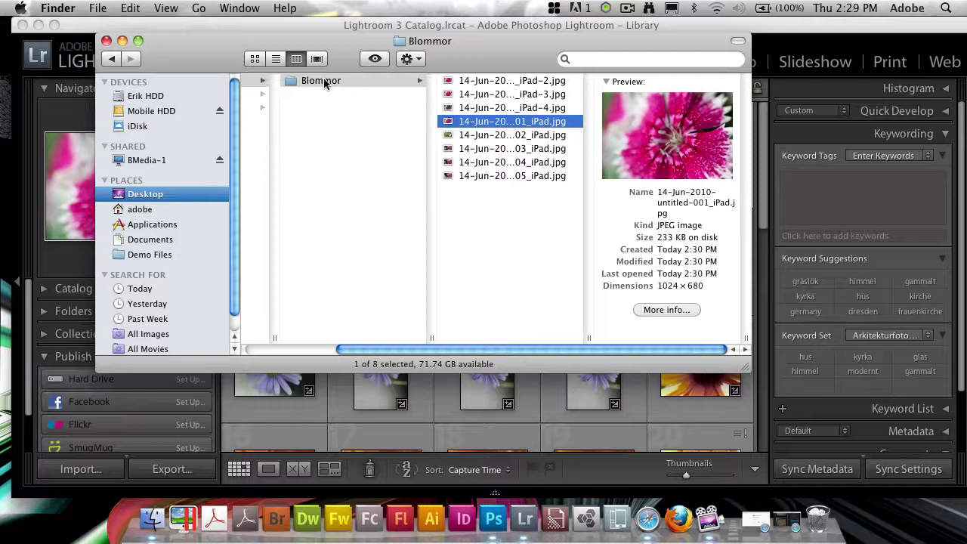
left_click(324, 83)
Preview the eight exported JPEGs in iPad/Blommor, then close the Finder window.
left_click(275, 145)
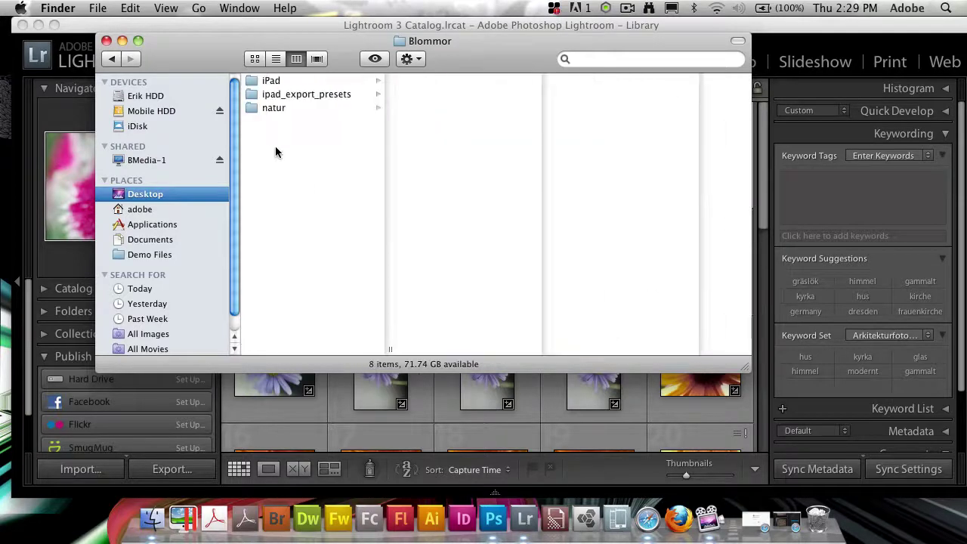
left_click(324, 83)
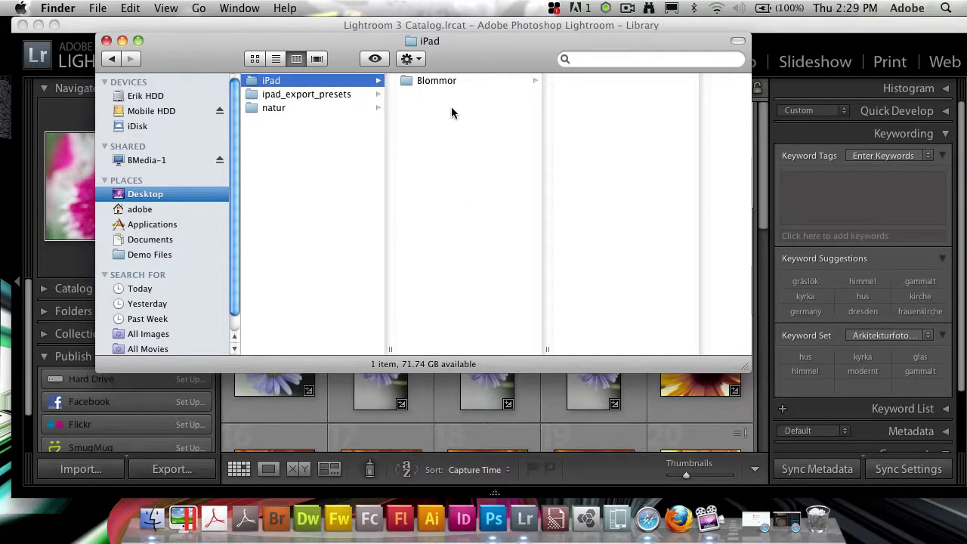
left_click(441, 86)
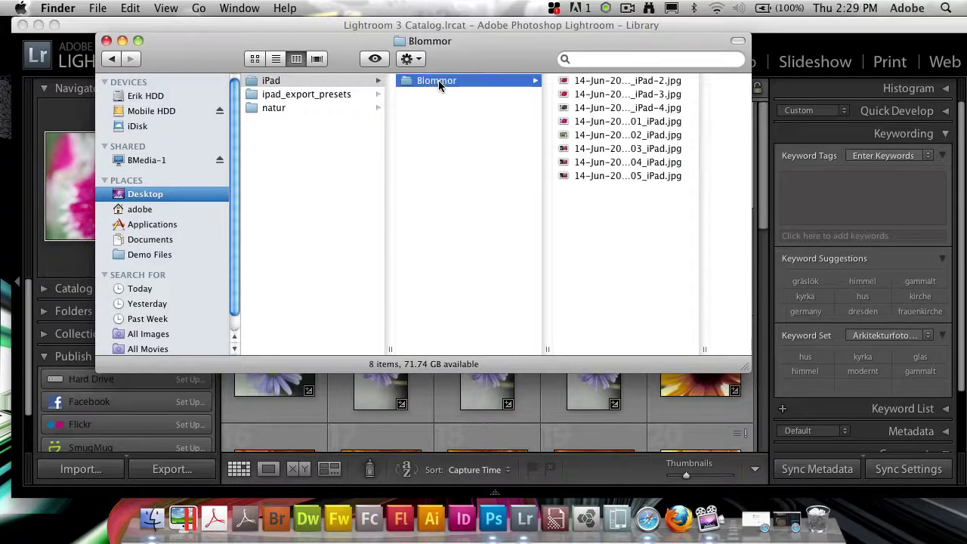
left_click(592, 85)
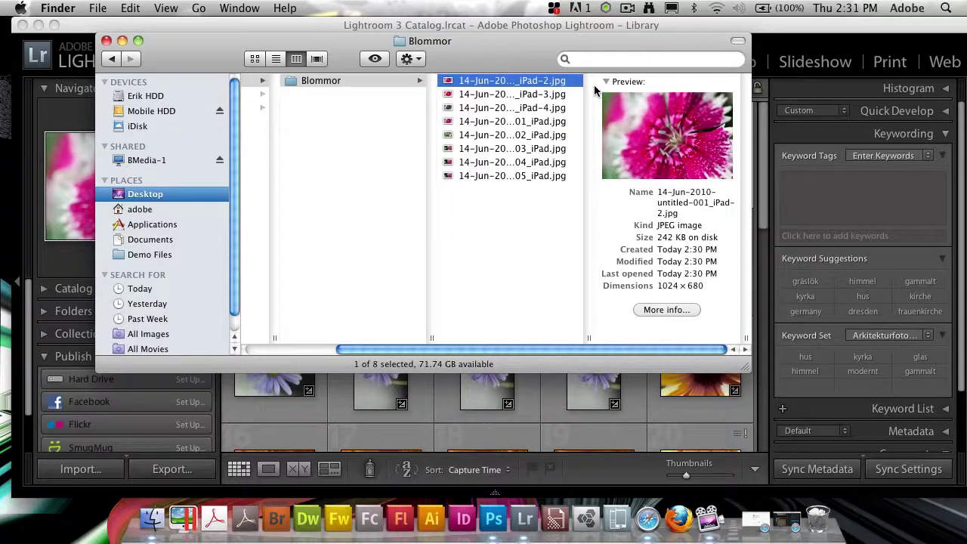
left_click(505, 175)
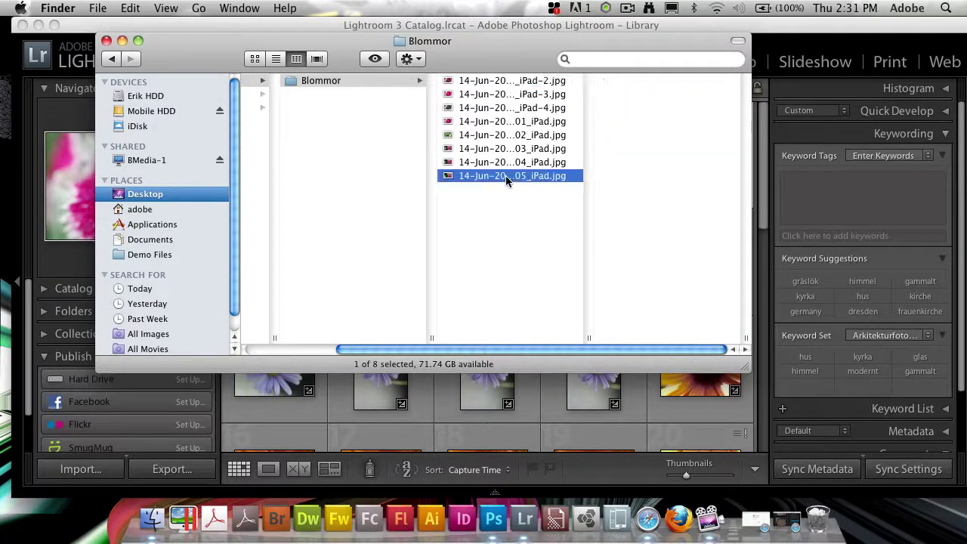
key("Up")
key("Up")
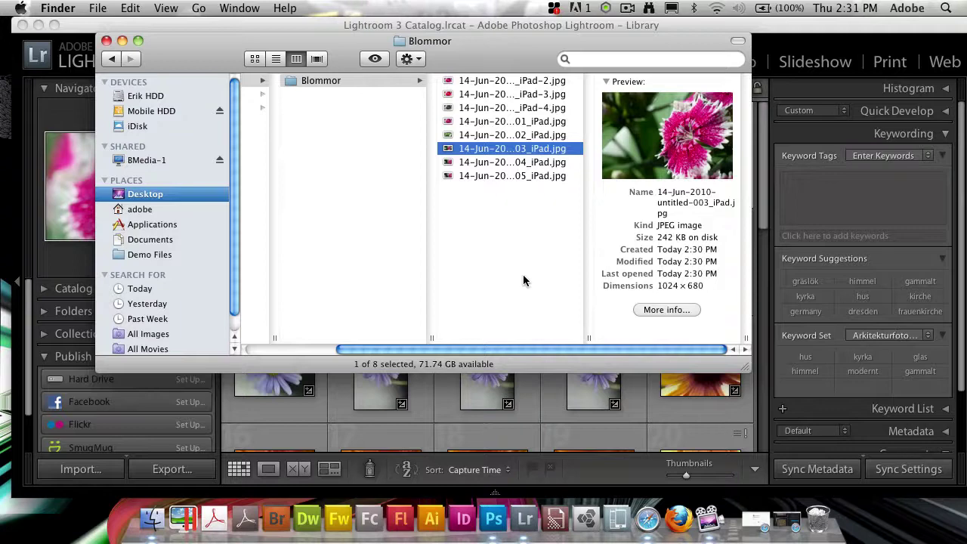
key("Left")
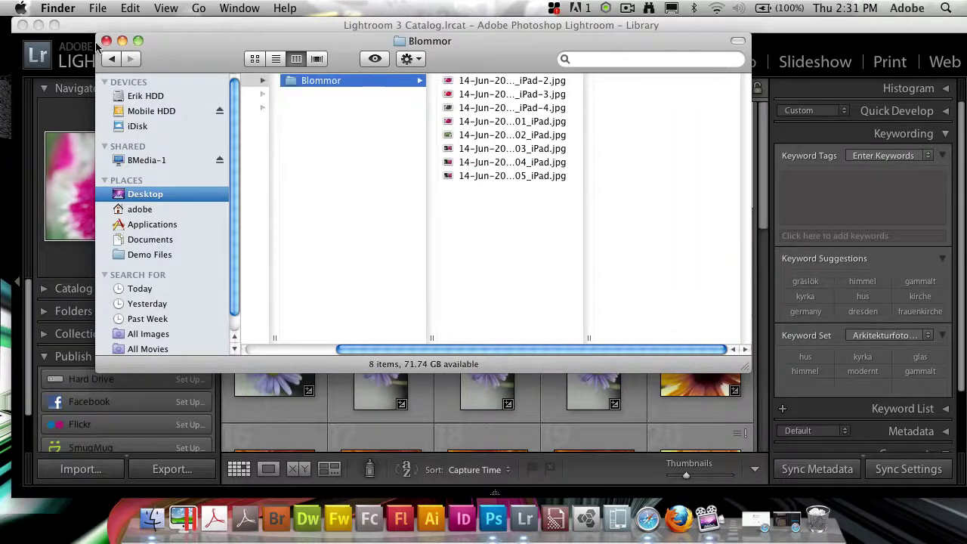
left_click(106, 41)
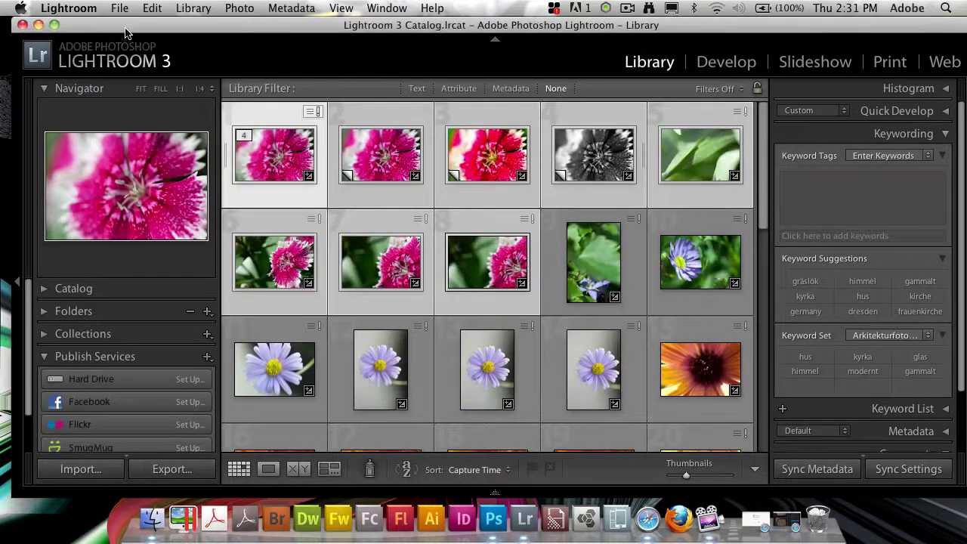